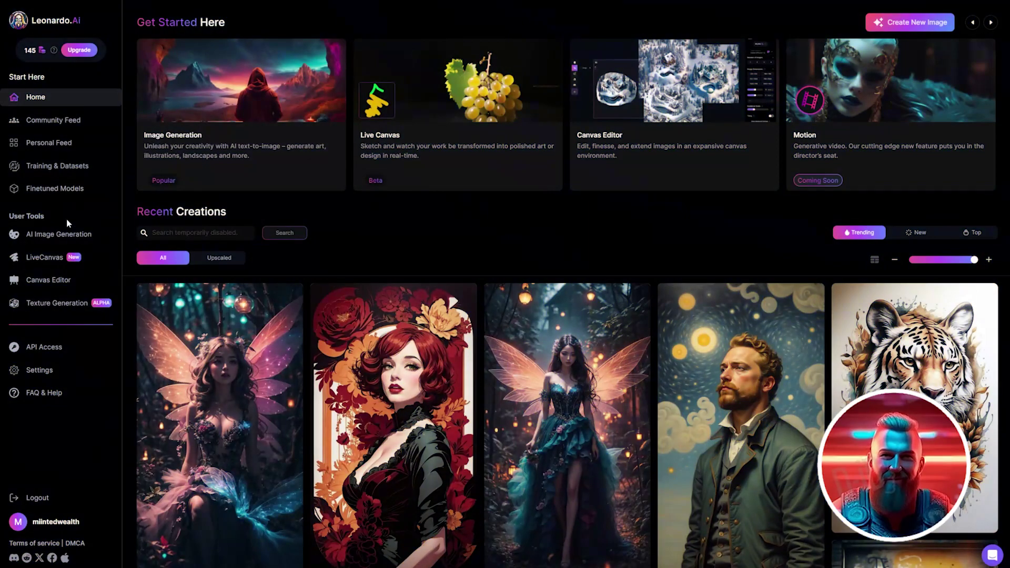
# Step: Paste the double-height ceiling living room prompt into AI Image Generation and generate two images
pyautogui.click(64, 235)
pyautogui.click(238, 50)
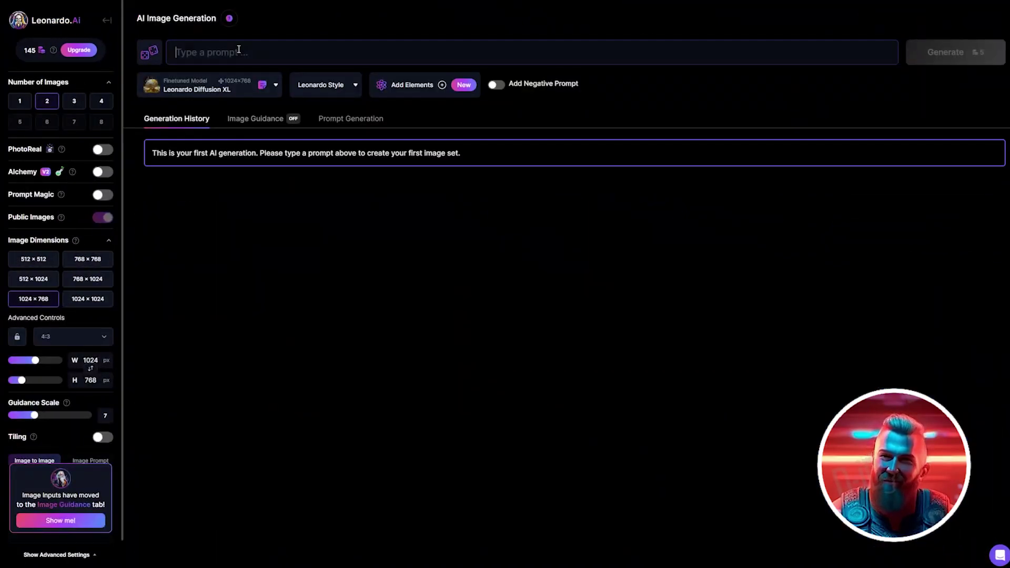
pyautogui.write('double-height ceiling living room, floor to ceiling window, forest view, snowing, dark night, cozy, modern, best, award winning')
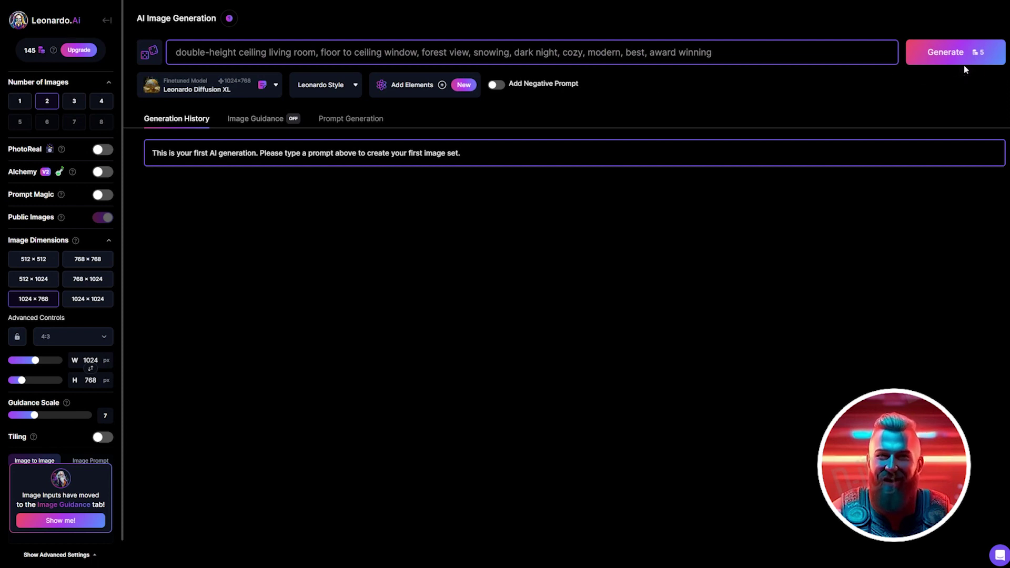
pyautogui.click(970, 48)
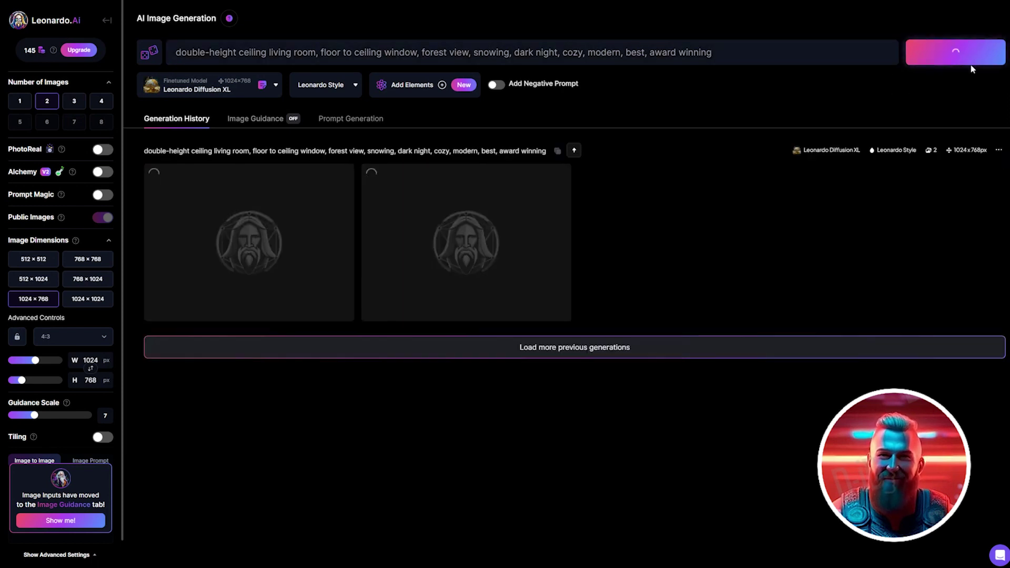
pyautogui.scroll(-1, 73, 440)
pyautogui.scroll(1, 101, 513)
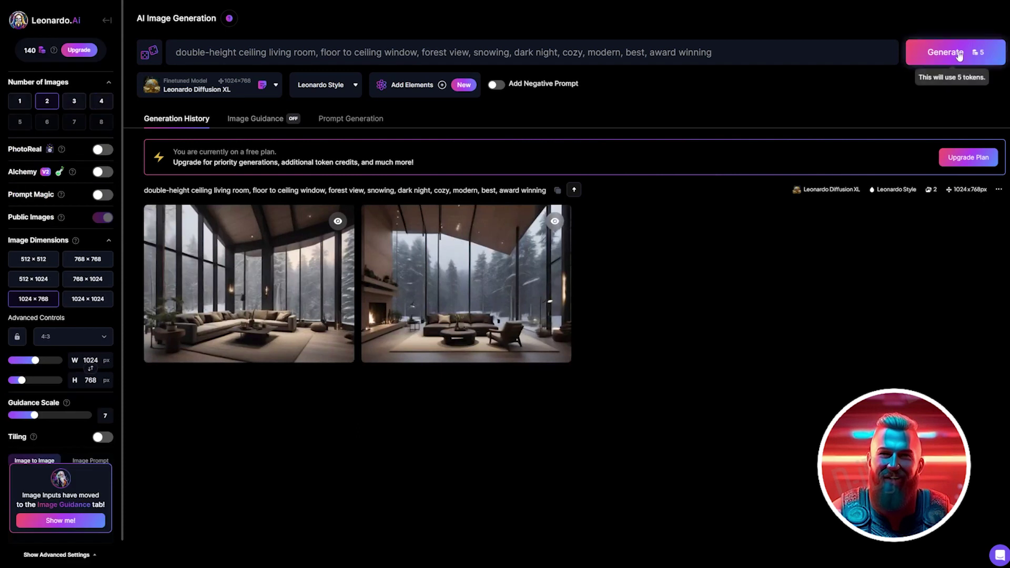
# Step: Generate two more pairs of living room images and view one full size
pyautogui.click(967, 52)
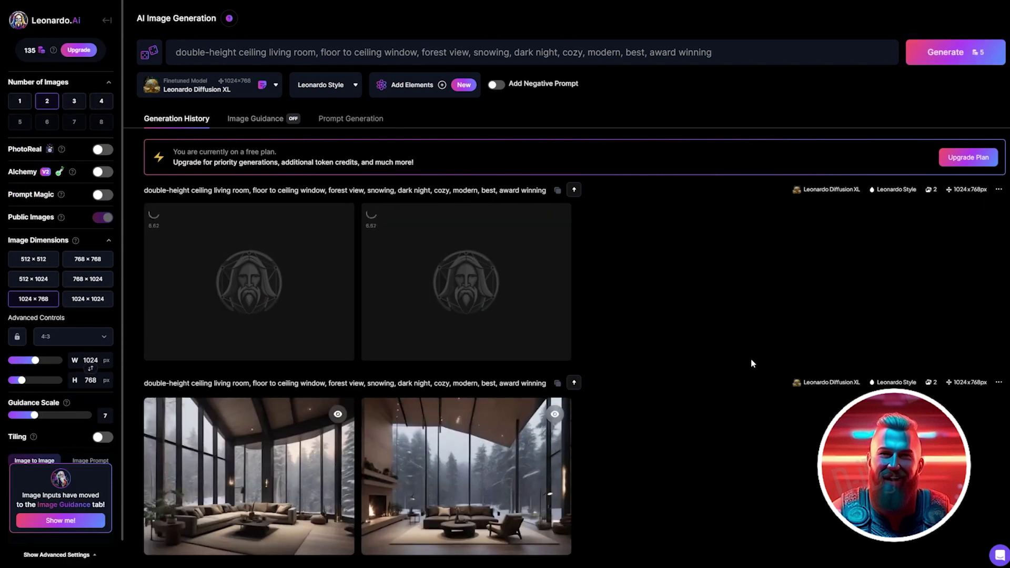
pyautogui.click(945, 51)
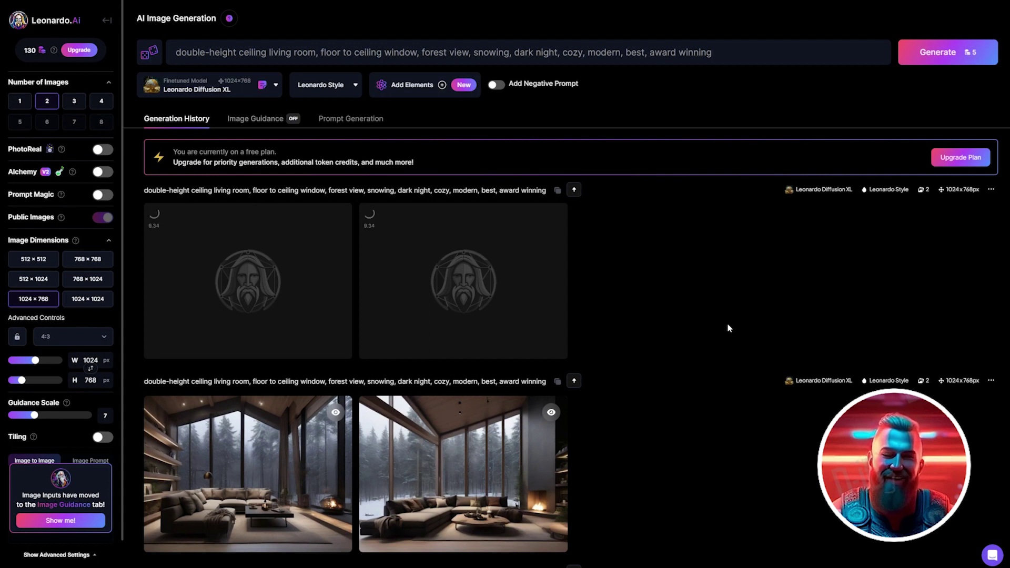
pyautogui.scroll(-4, 723, 326)
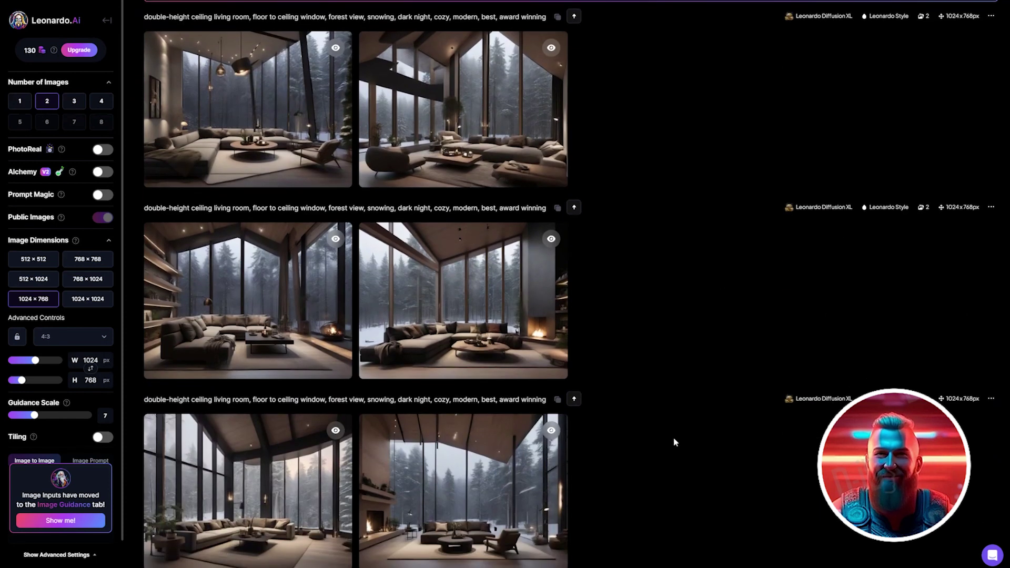
pyautogui.click(552, 458)
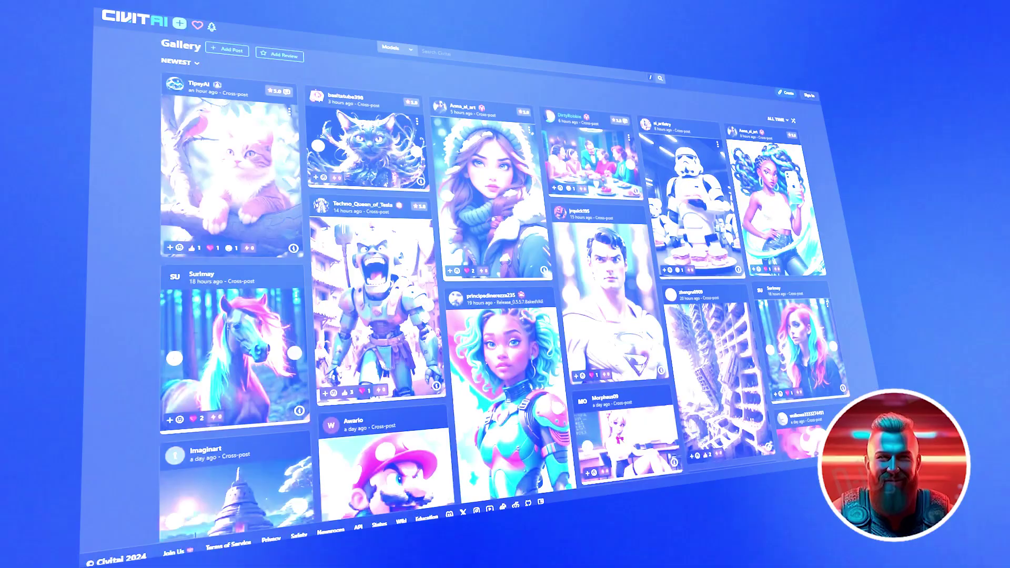
pyautogui.scroll(-10, 489, 295)
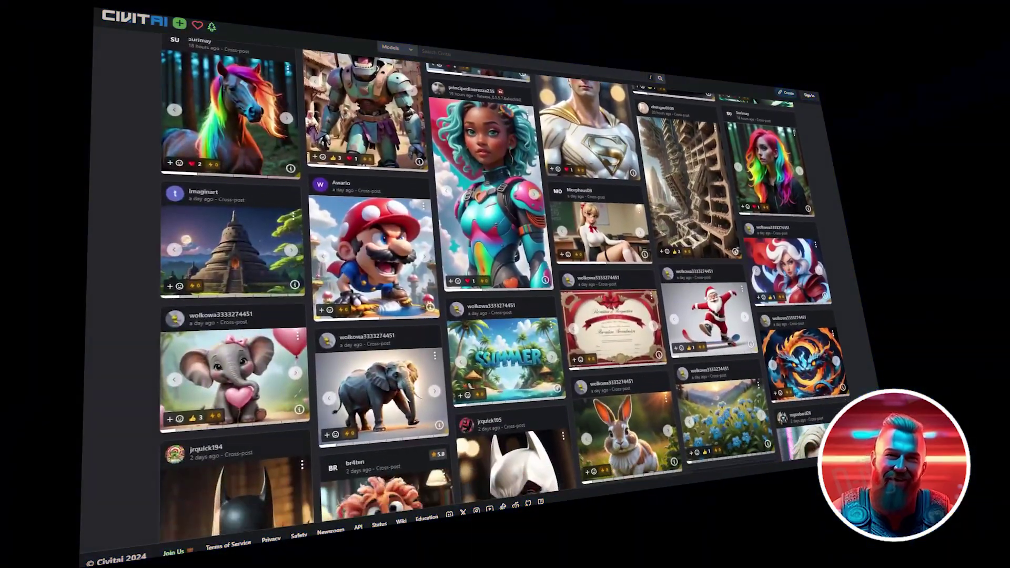
pyautogui.scroll(-10, 489, 295)
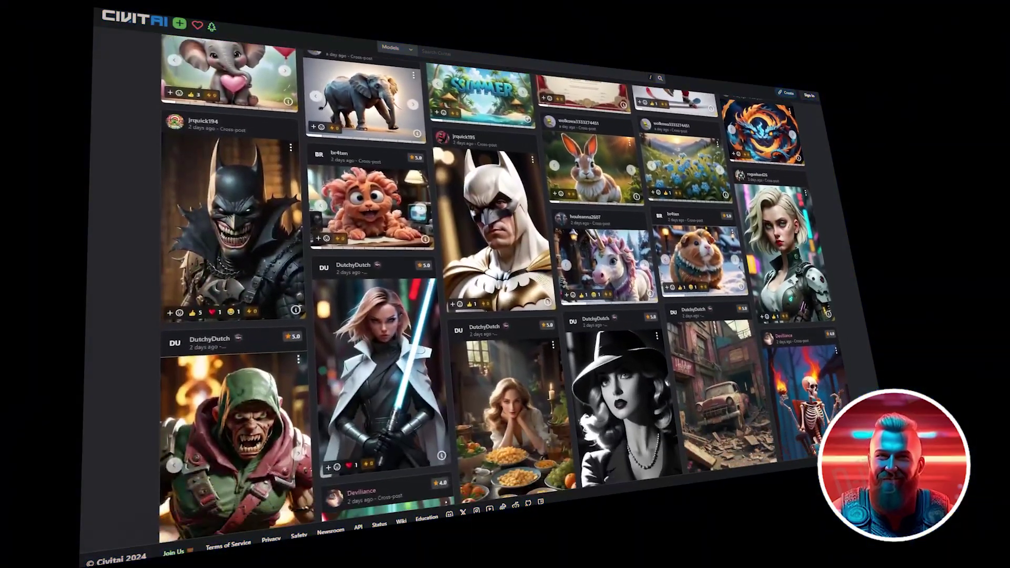
pyautogui.scroll(-10, 489, 295)
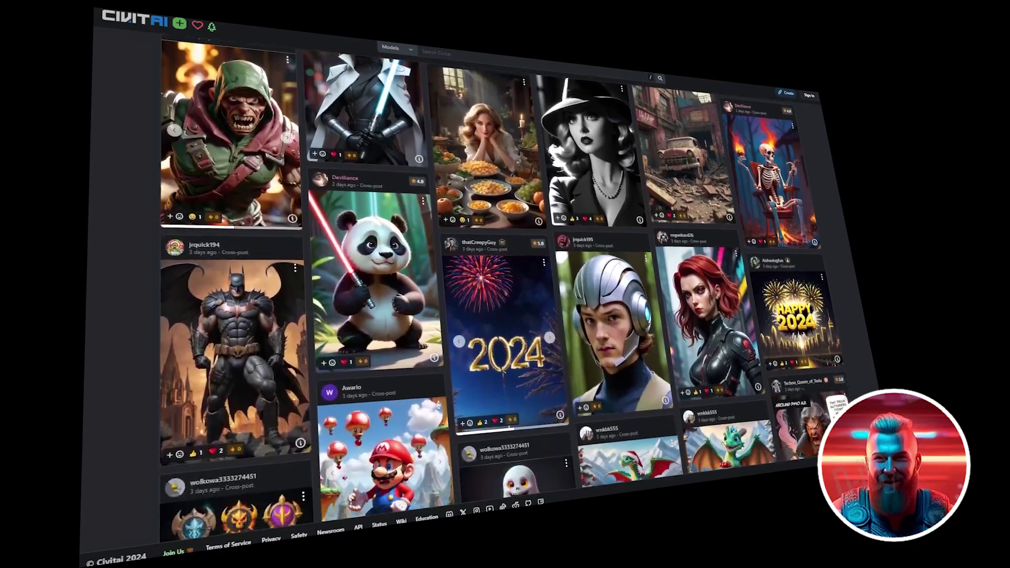
pyautogui.scroll(-10, 489, 294)
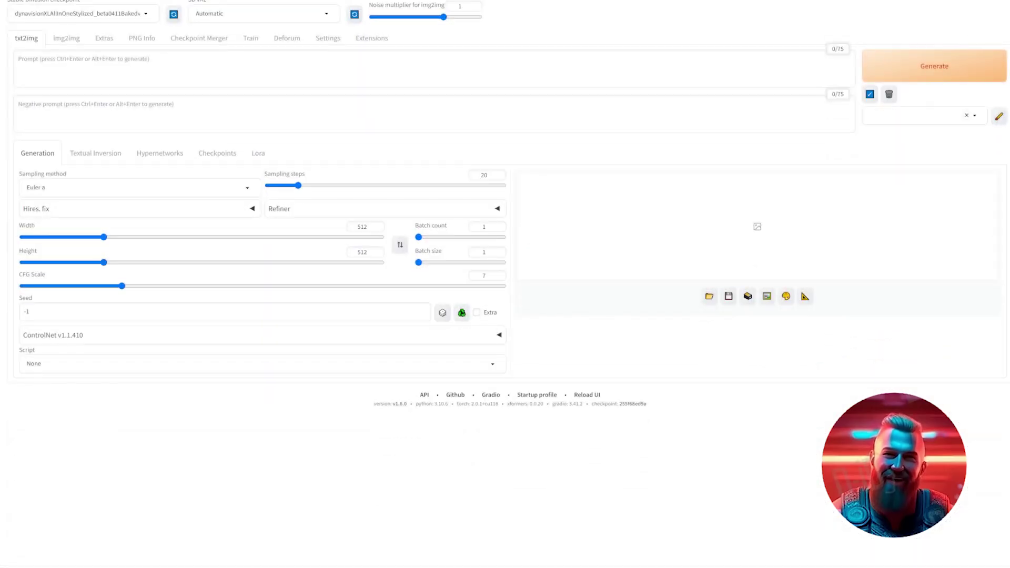
# Step: Paste the living room prompt and set the image size to 1024×1024
pyautogui.click(129, 61)
pyautogui.write('double-height ceiling living room, floor to ceiling window, forest view, snowing, dark night, cozy, modern, best, award wining')
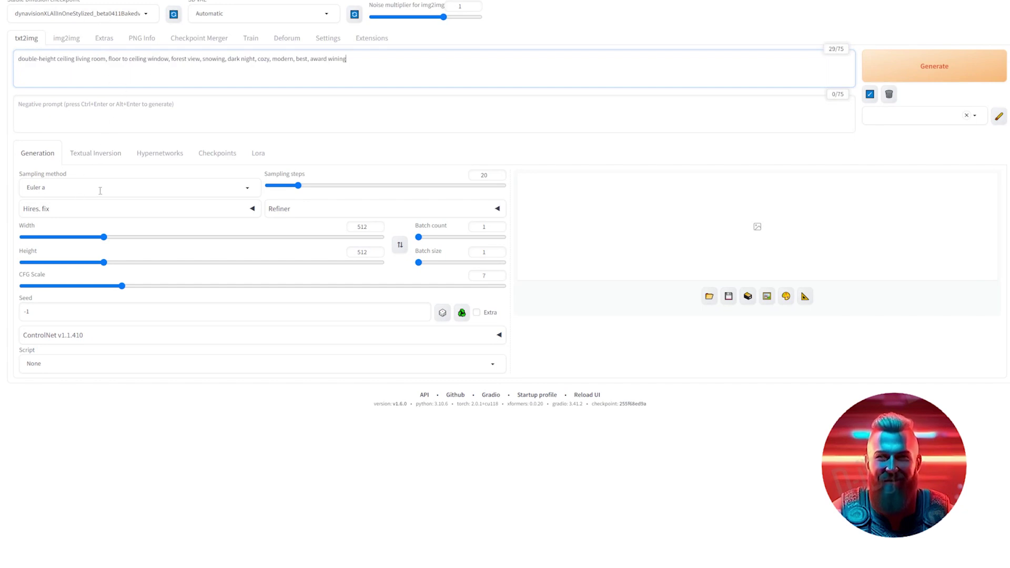
pyautogui.doubleClick(363, 227)
pyautogui.write('2024')
pyautogui.doubleClick(362, 251)
pyautogui.write('1024')
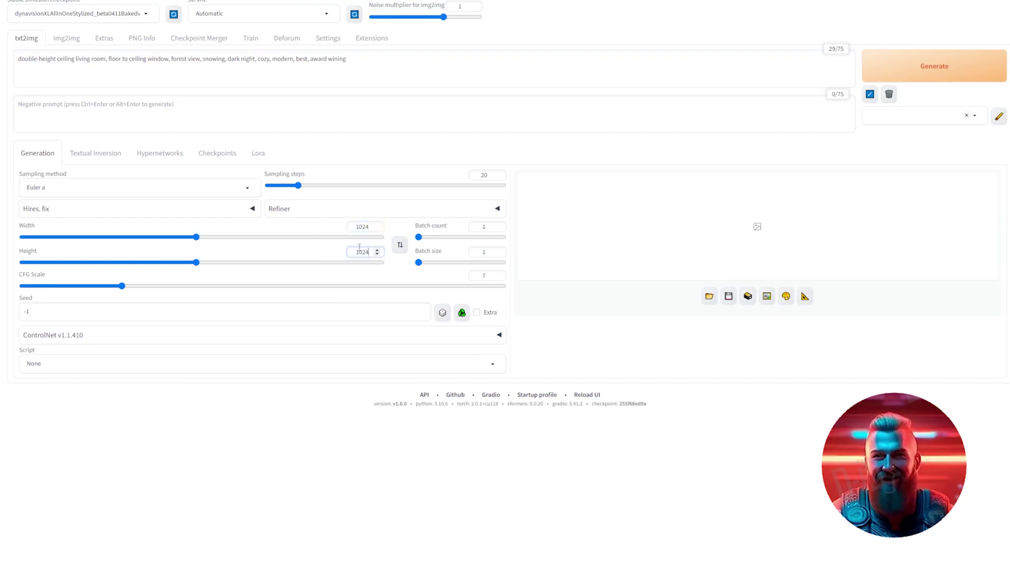
# Step: Set sampling steps to 30 and batch count to 9, generate, and view the results
pyautogui.doubleClick(483, 174)
pyautogui.write('30')
pyautogui.doubleClick(485, 228)
pyautogui.write('9')
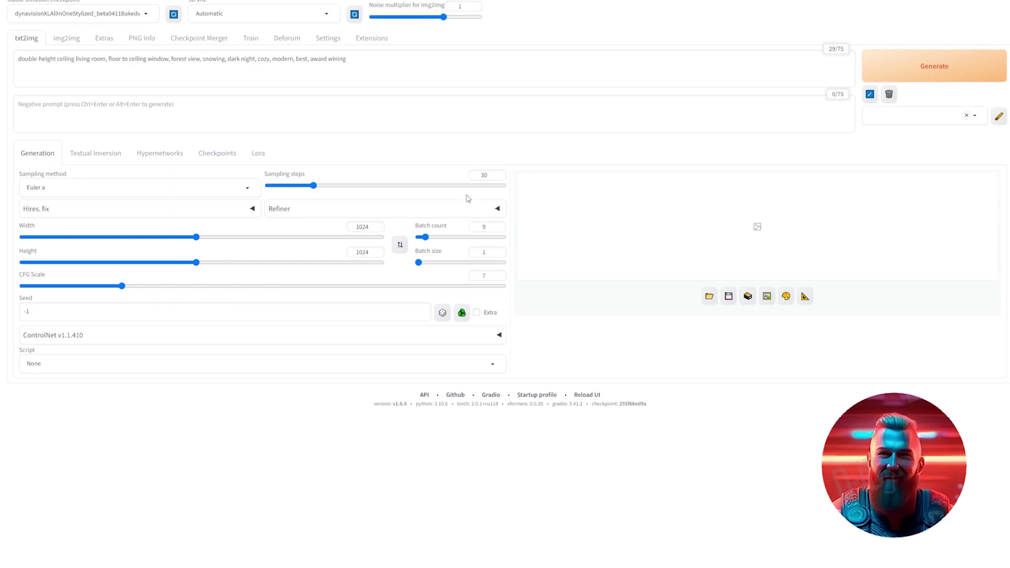
pyautogui.click(951, 60)
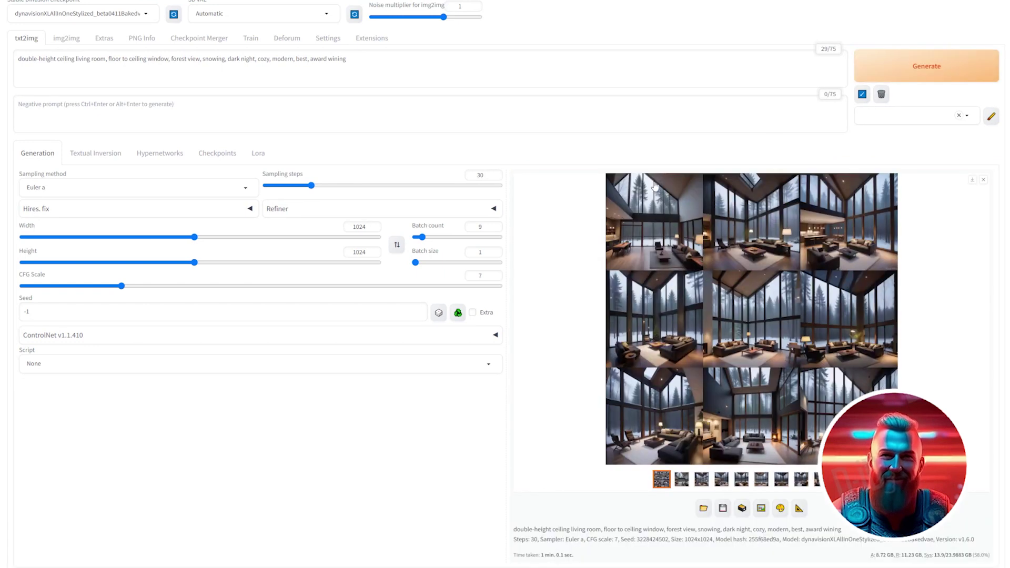
pyautogui.click(686, 385)
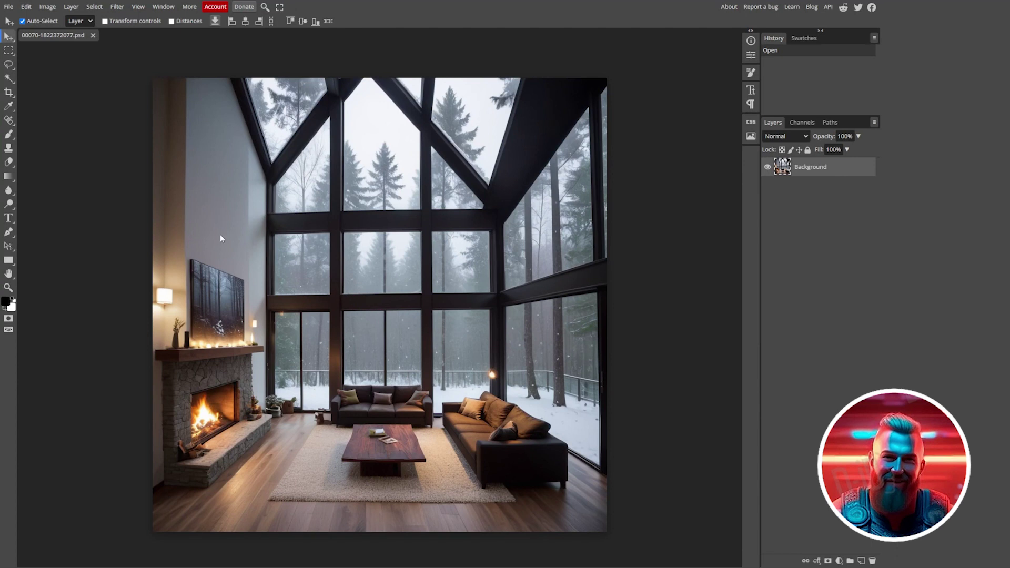
# Step: Switch to the Polygonal Lasso and outline the upper-left window pane corner by corner
pyautogui.rightClick(8, 64)
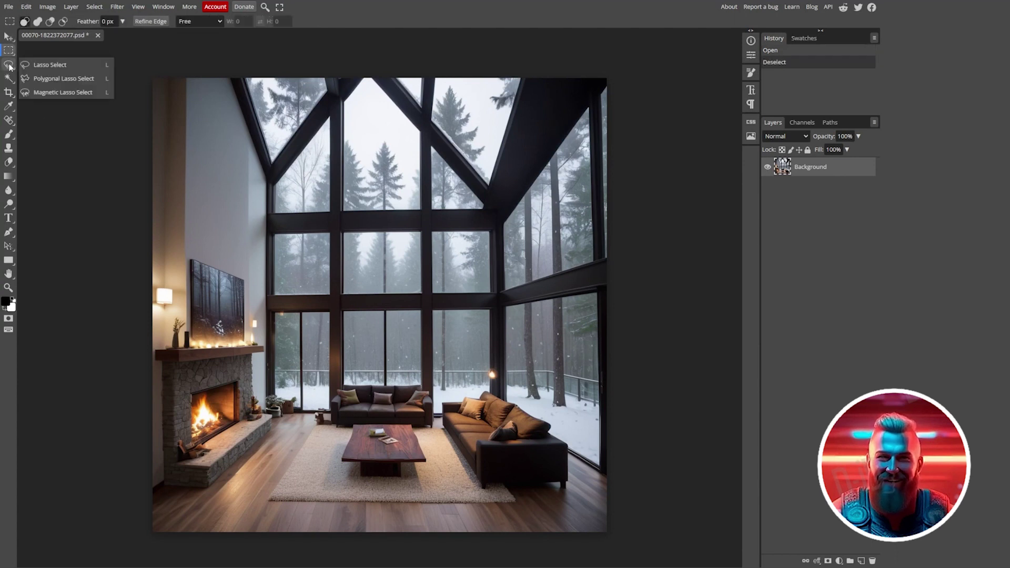
pyautogui.click(64, 80)
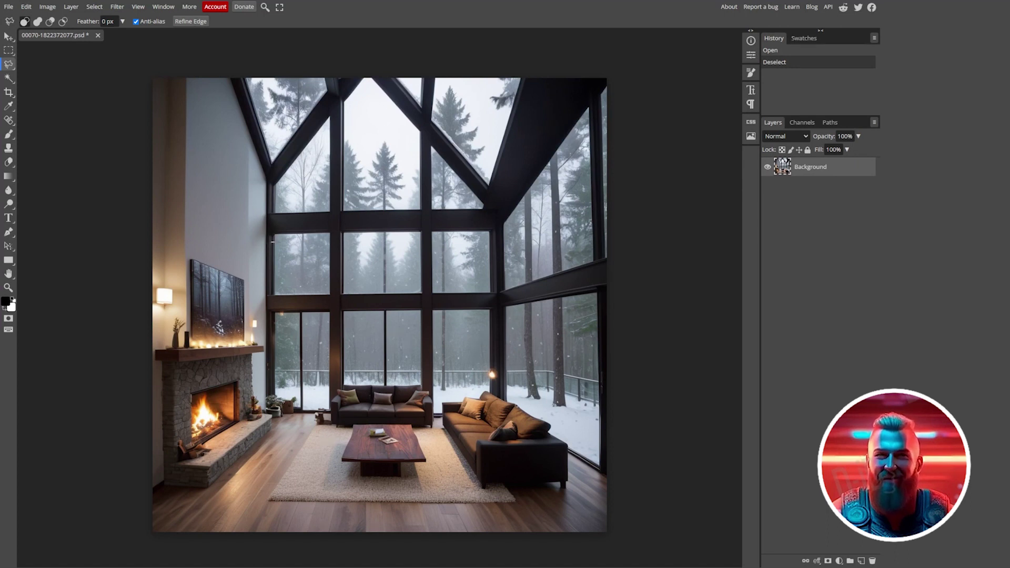
pyautogui.click(273, 295)
pyautogui.click(331, 295)
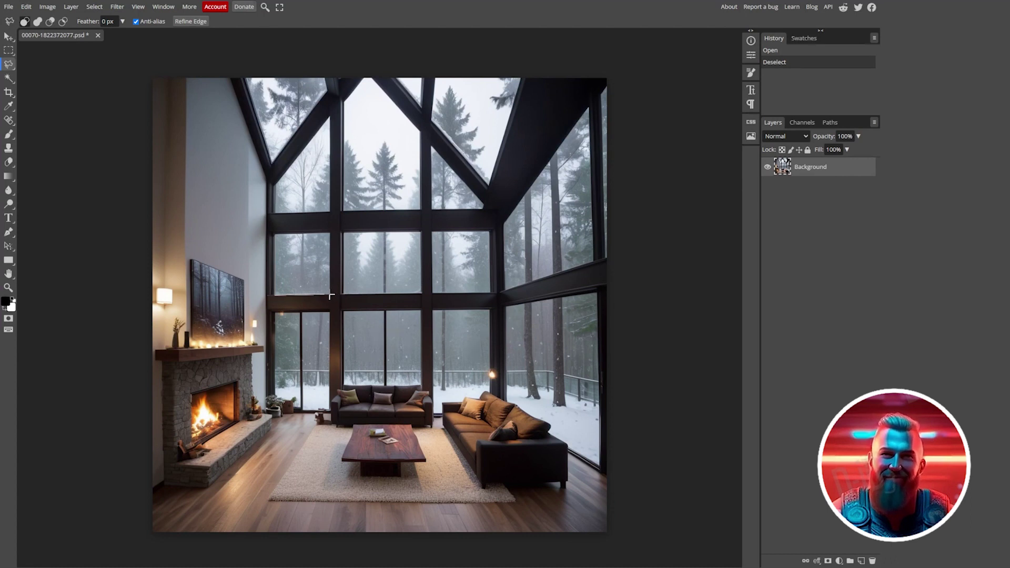
pyautogui.click(330, 231)
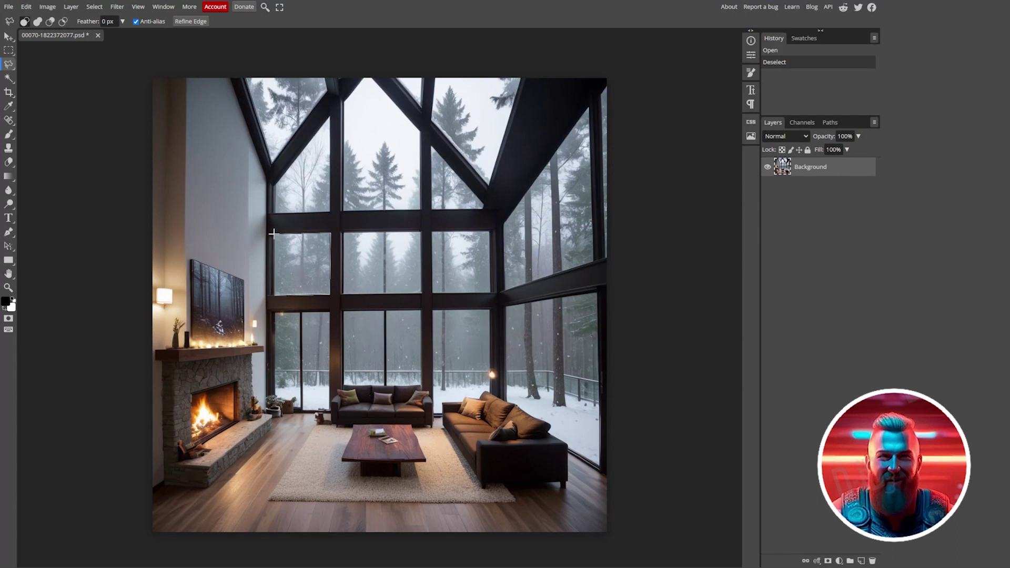
pyautogui.doubleClick(274, 233)
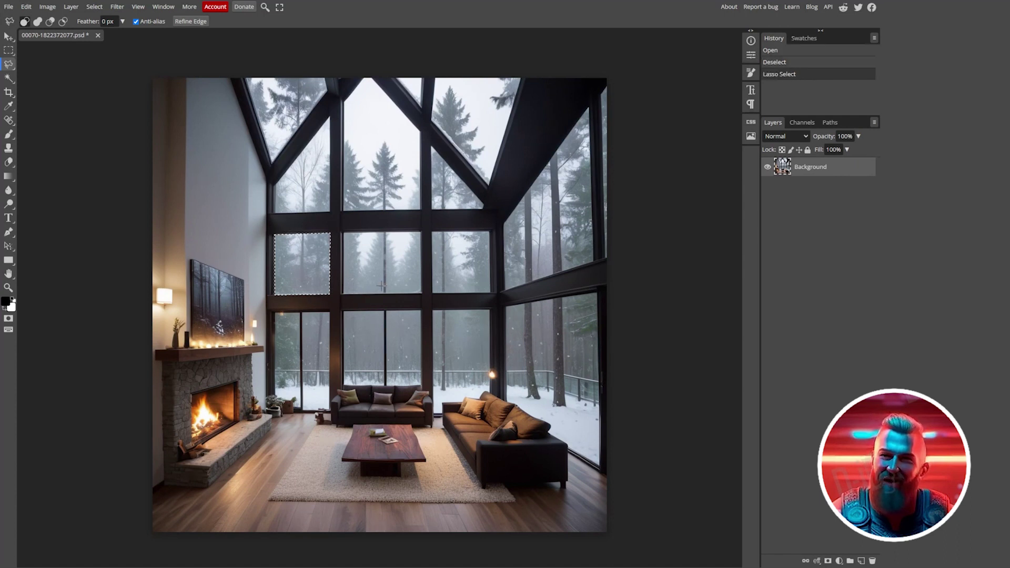
# Step: Clear the upper-left pane, then outline and clear three more panes including the lower-left one
pyautogui.press('Delete')
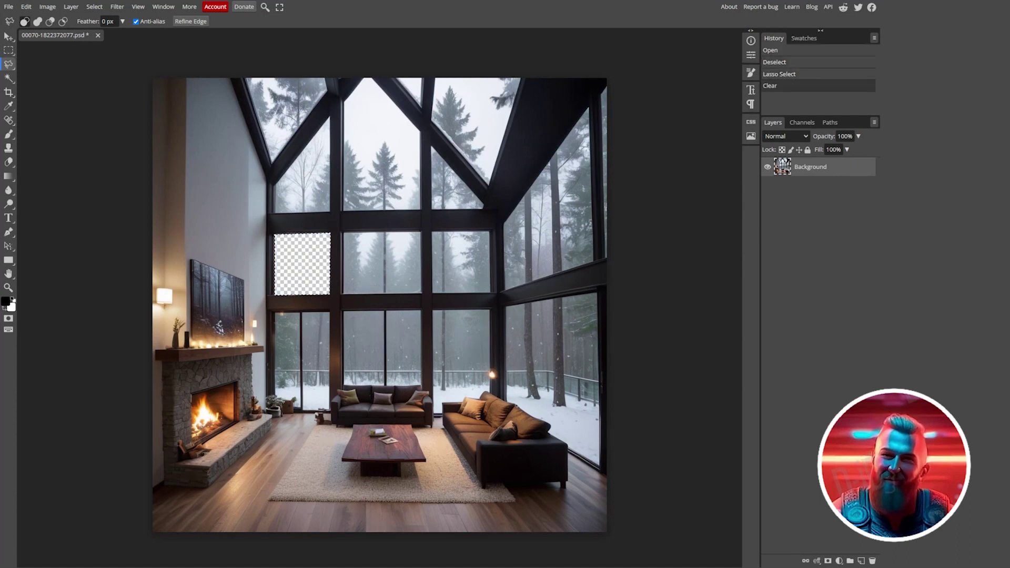
pyautogui.scroll(1, 379, 305)
pyautogui.scroll(-2, 378, 304)
pyautogui.click(330, 74)
pyautogui.doubleClick(274, 169)
pyautogui.press('Delete')
pyautogui.click(421, 187)
pyautogui.doubleClick(342, 188)
pyautogui.press('Delete')
pyautogui.click(274, 267)
pyautogui.click(330, 267)
pyautogui.click(330, 366)
pyautogui.scroll(3, 324, 367)
pyautogui.click(295, 366)
pyautogui.doubleClick(274, 367)
pyautogui.press('Delete')
# Step: Clear the remaining right-middle and upper window panes to transparency
pyautogui.scroll(-2, 393, 345)
pyautogui.scroll(3, 379, 305)
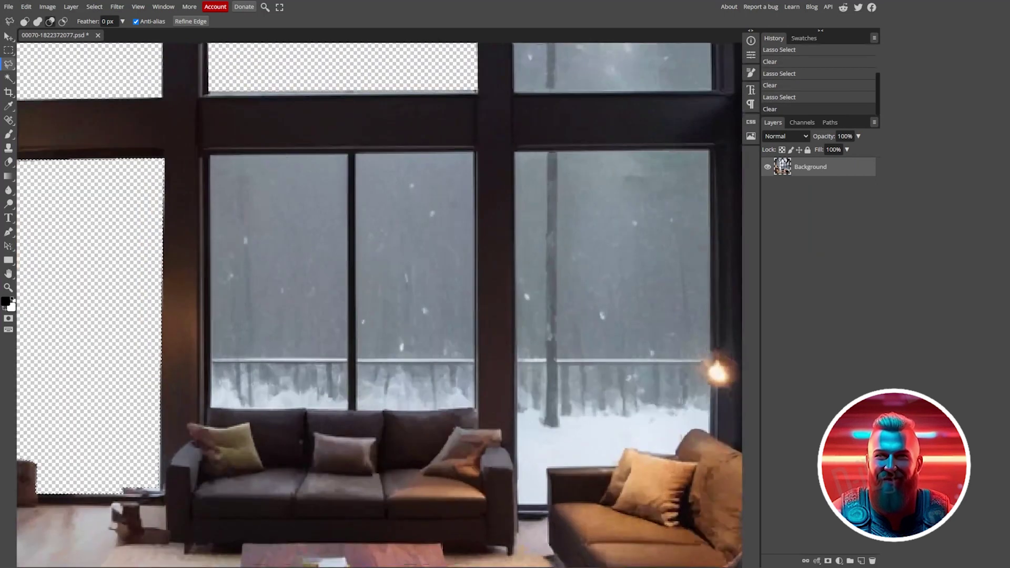
pyautogui.press('Delete')
pyautogui.scroll(-2, 379, 305)
pyautogui.press('Delete')
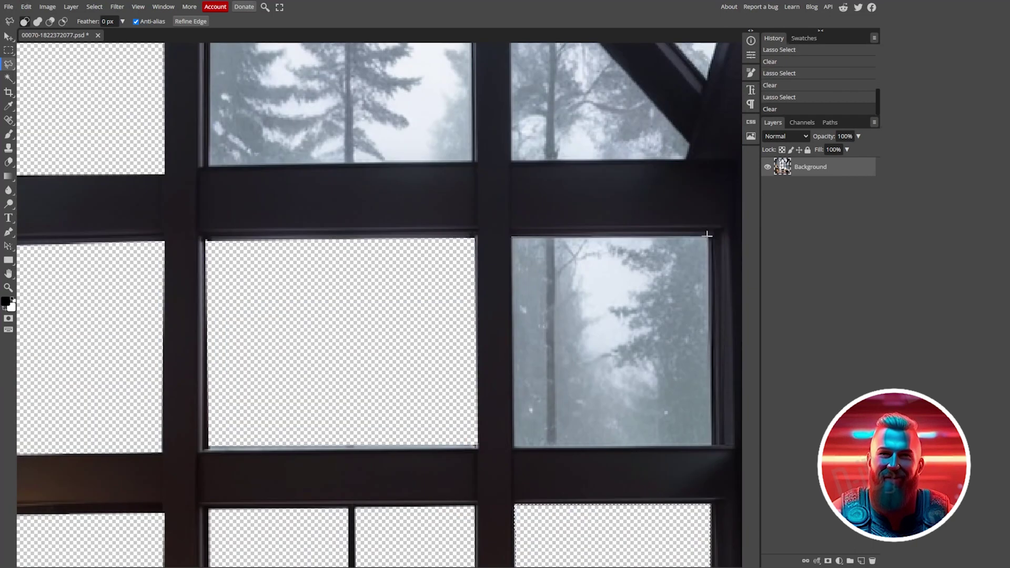
pyautogui.press('Delete')
pyautogui.moveTo(513, 315); pyautogui.dragTo(512, 376)
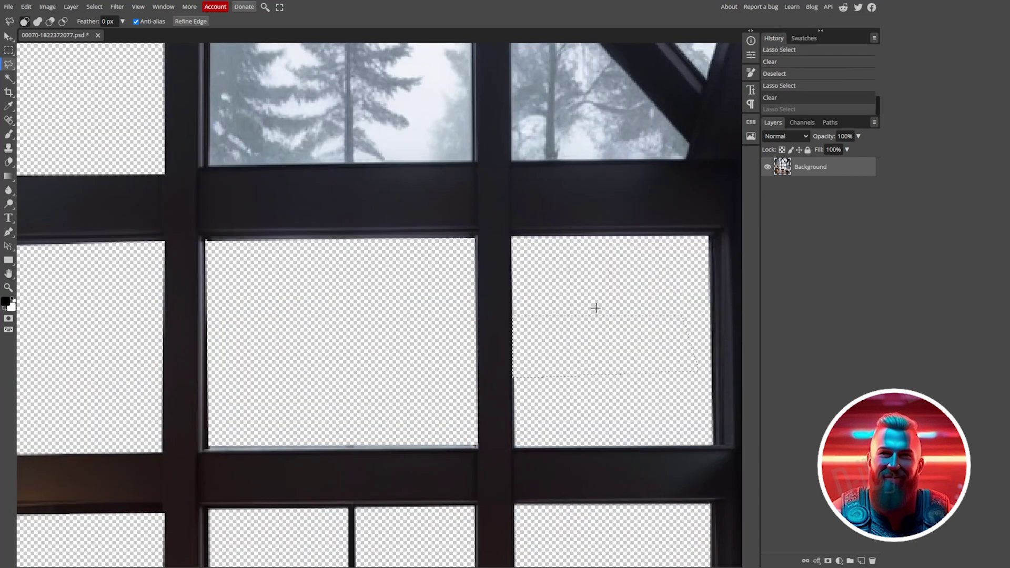
pyautogui.scroll(10, 595, 308)
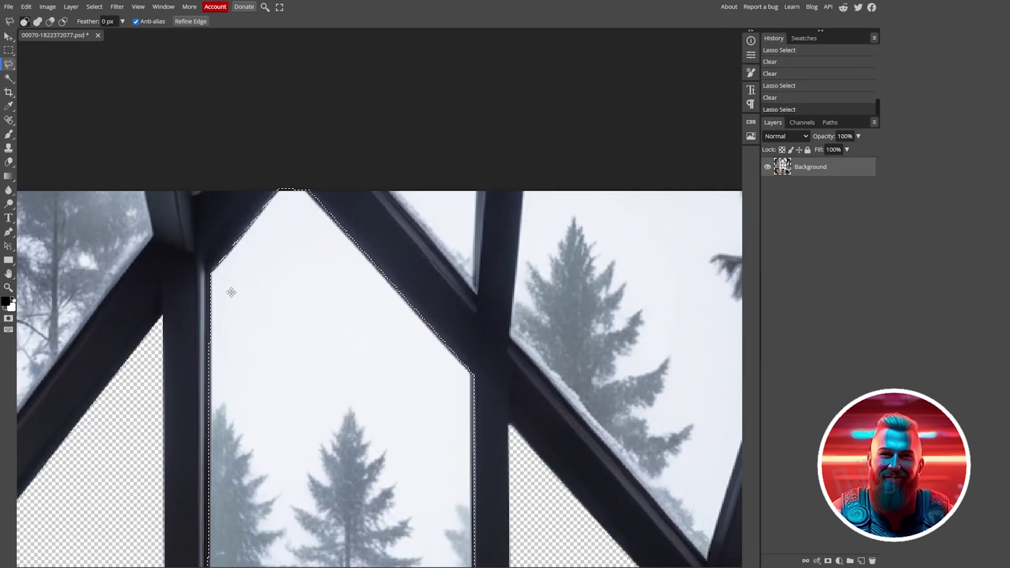
pyautogui.press('Delete')
pyautogui.scroll(-2, 705, 379)
pyautogui.scroll(2, 357, 269)
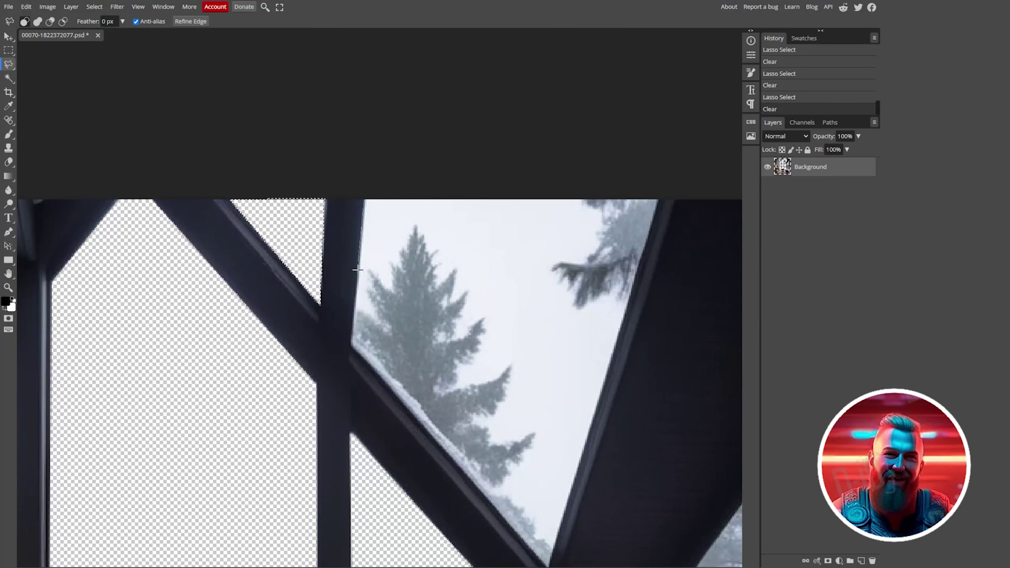
pyautogui.scroll(-3, 464, 323)
pyautogui.scroll(2, 547, 296)
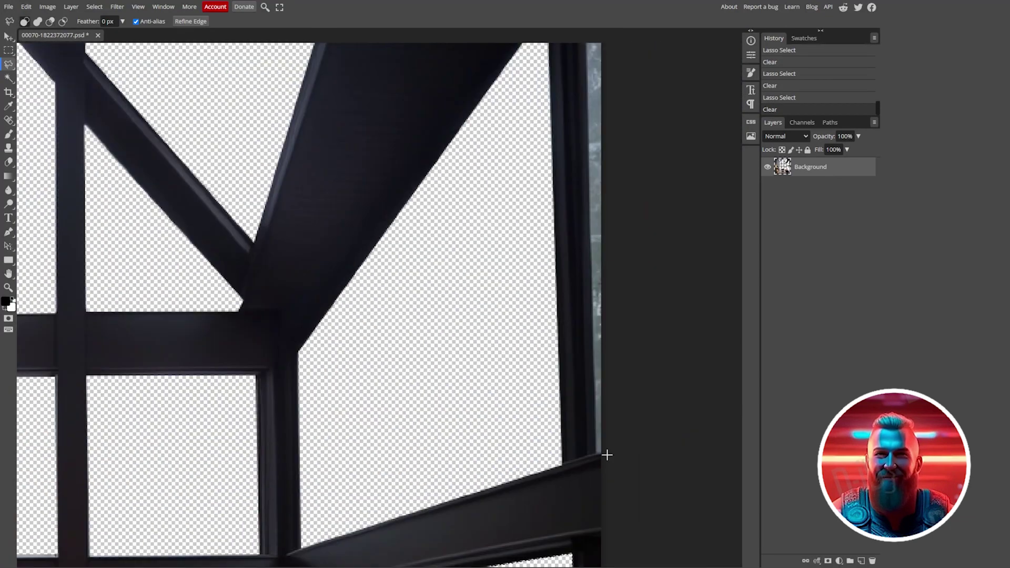
pyautogui.scroll(-2, 654, 372)
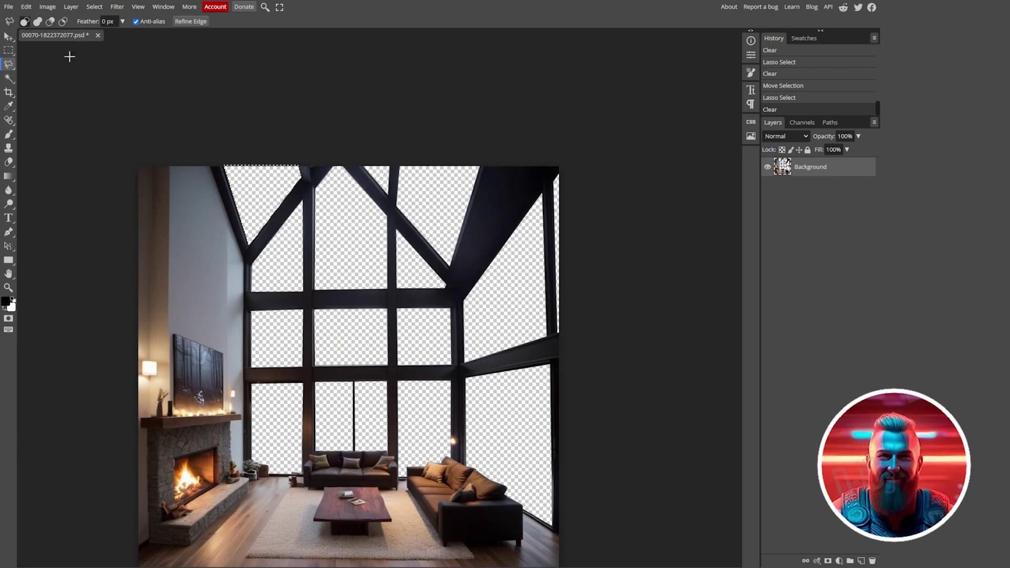
# Step: Export the see-through cabin living room image as a PNG via File > Export as
pyautogui.click(8, 8)
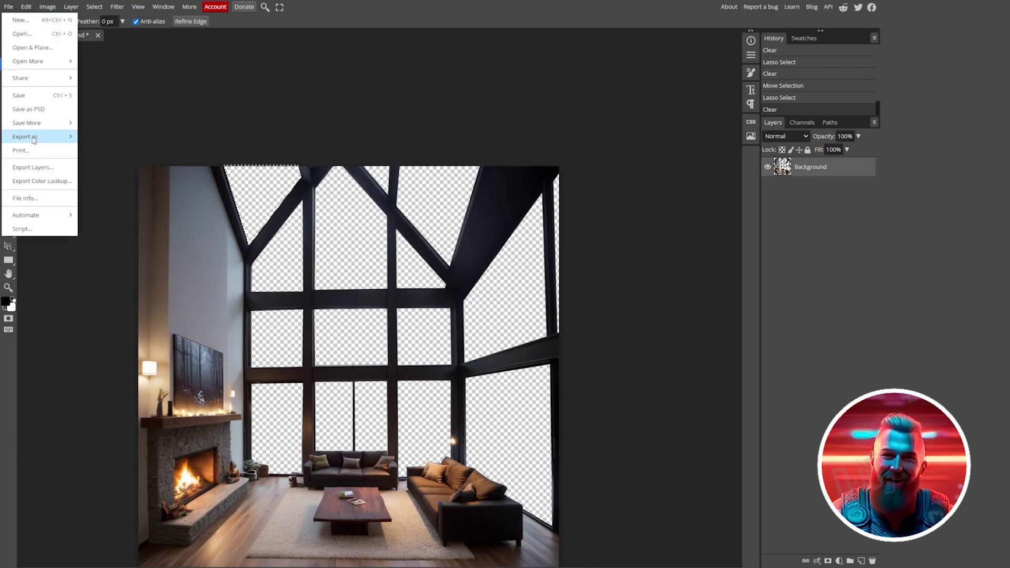
pyautogui.moveTo(53, 136)
pyautogui.click(112, 143)
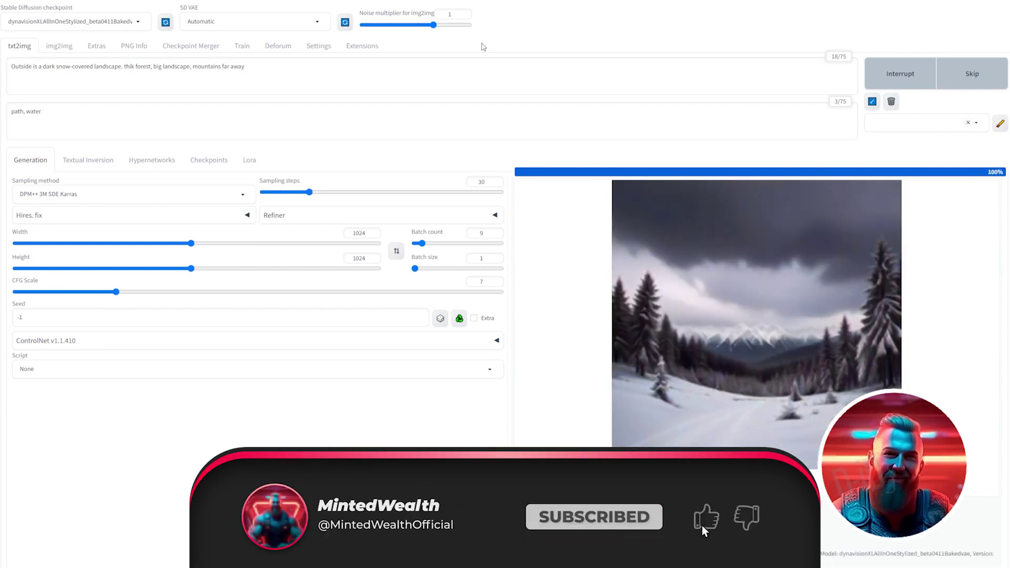
# Step: Browse the generated snowy forest-and-mountain landscapes full size and nudge the landscape into position
pyautogui.click(758, 368)
pyautogui.press('Right')
pyautogui.press('Right')
pyautogui.press('Right')
pyautogui.press('Right')
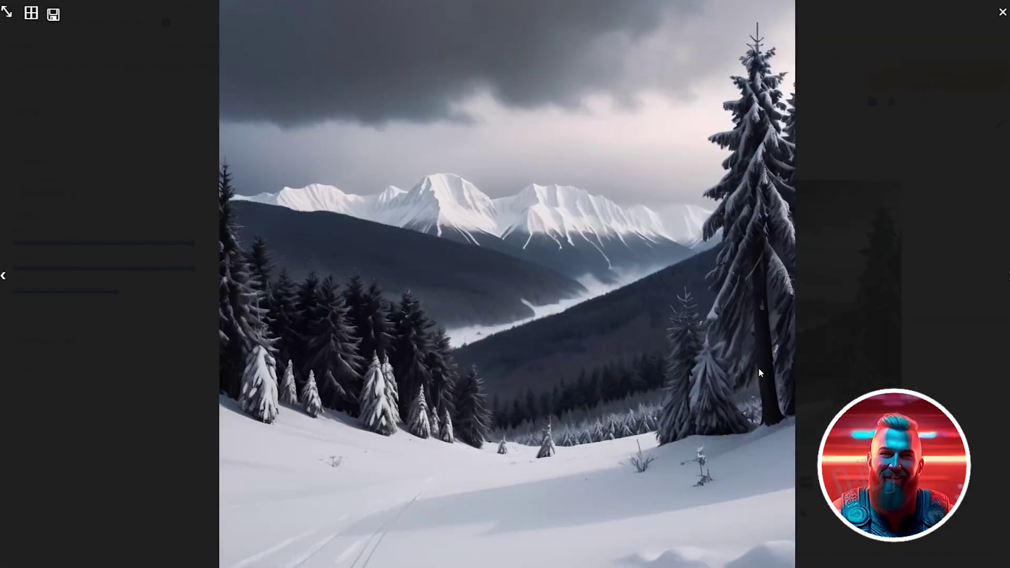
pyautogui.press('Right')
pyautogui.press('Right')
pyautogui.press('Right')
pyautogui.press('Right')
pyautogui.press('Right')
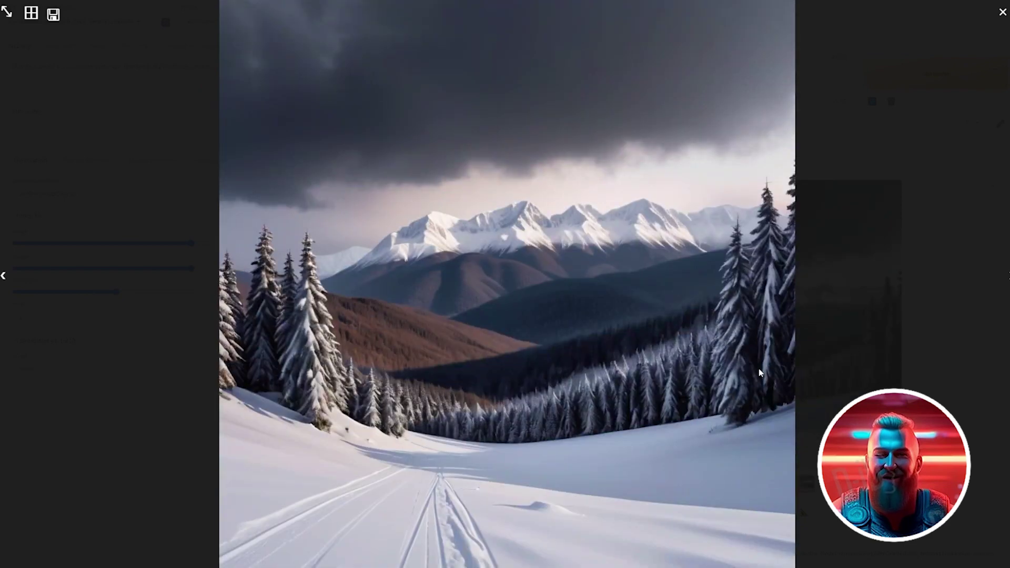
pyautogui.press('Right')
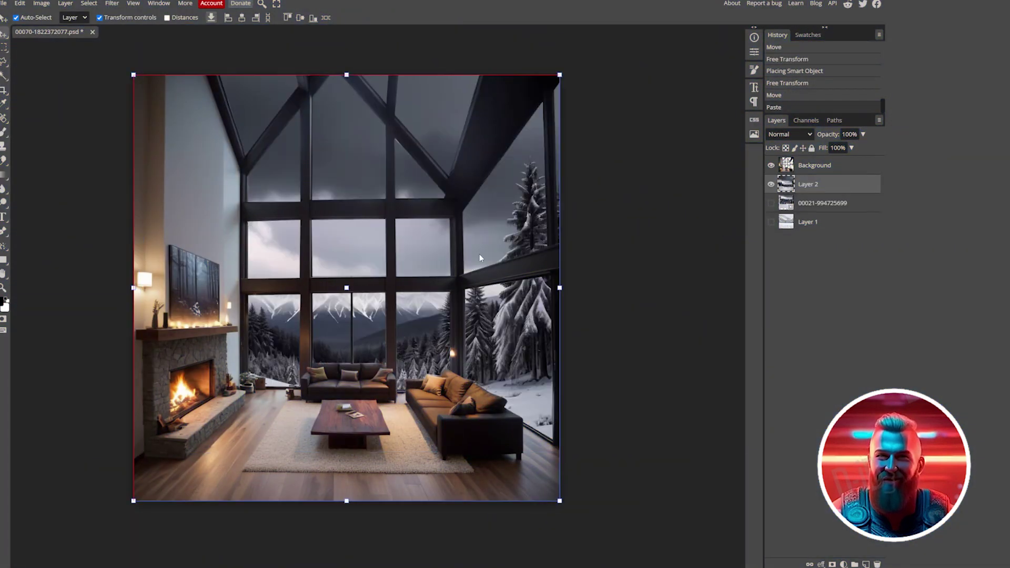
pyautogui.moveTo(479, 257); pyautogui.dragTo(484, 213)
pyautogui.moveTo(544, 342); pyautogui.dragTo(510, 374)
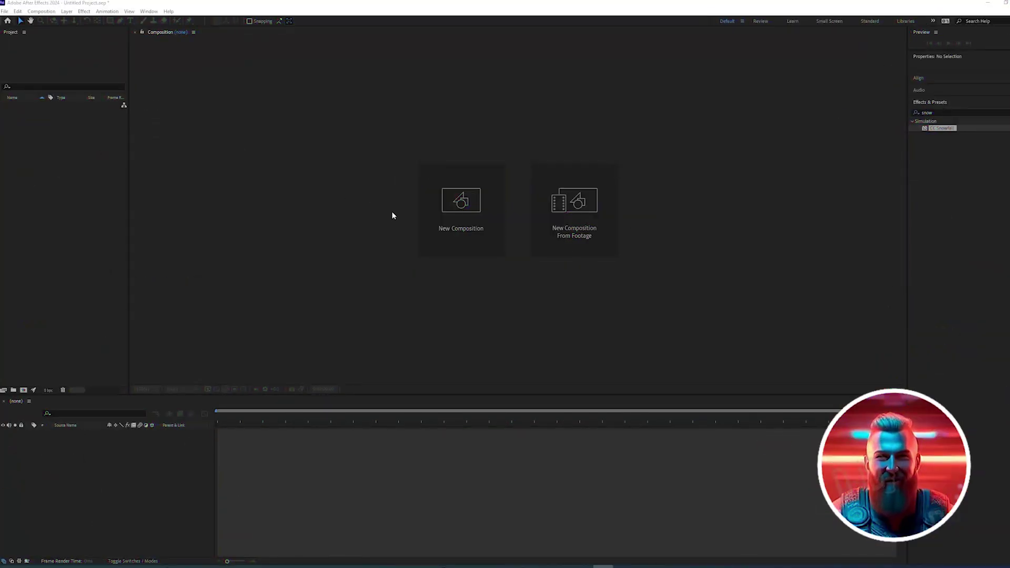
# Step: Create a composition from the Social Media Portrait HD 1080×1920 30 fps preset
pyautogui.click(441, 226)
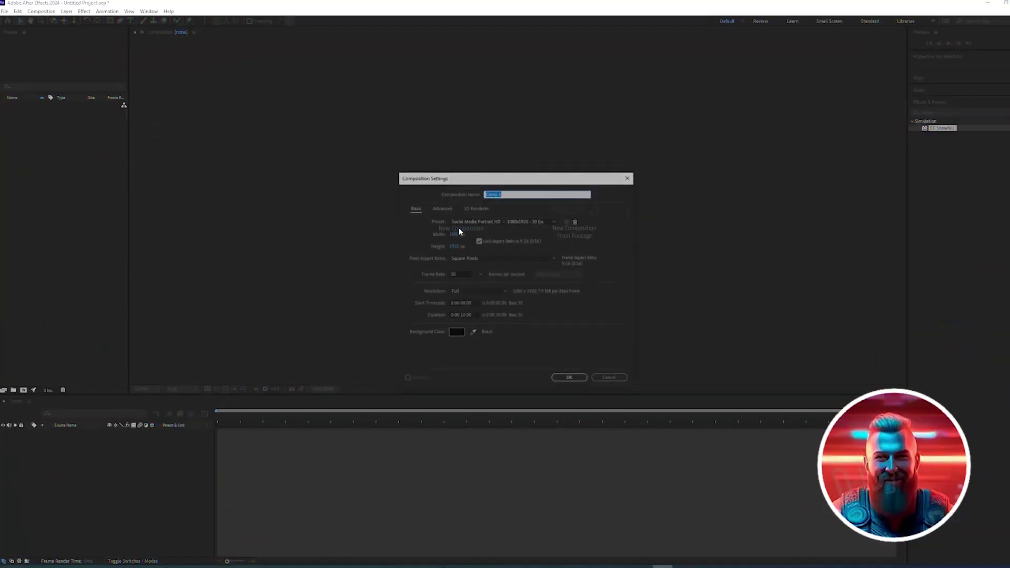
pyautogui.click(499, 221)
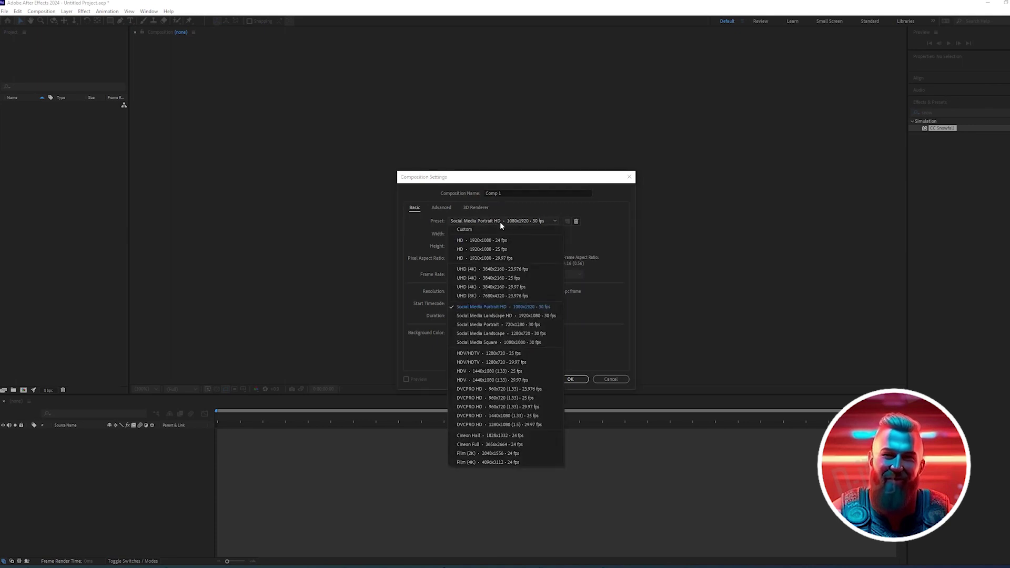
pyautogui.click(518, 310)
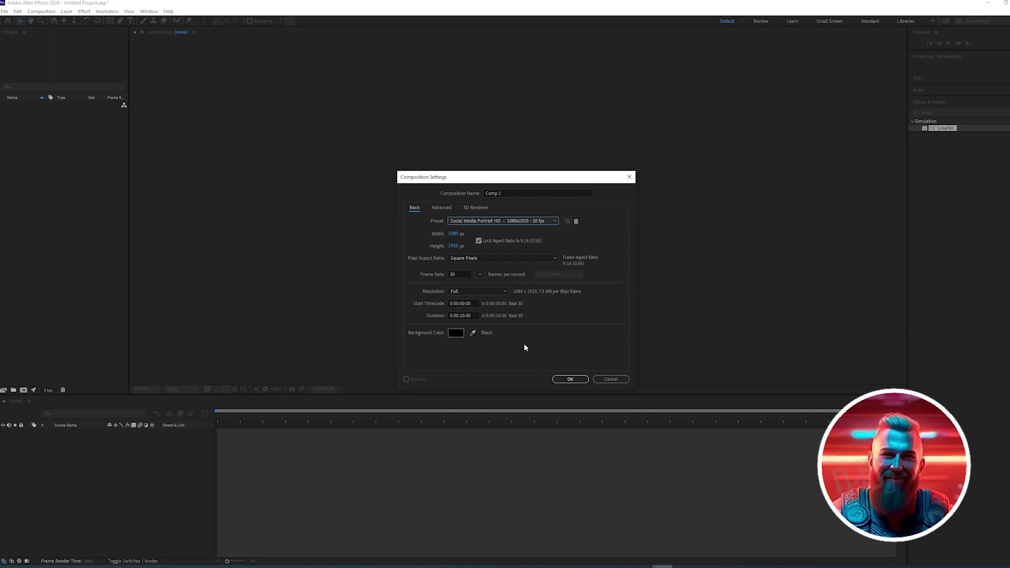
pyautogui.click(565, 381)
# Step: Import both PNGs and layer image.png over the snowy landscape in Comp 1
pyautogui.moveTo(84, 315); pyautogui.dragTo(55, 222)
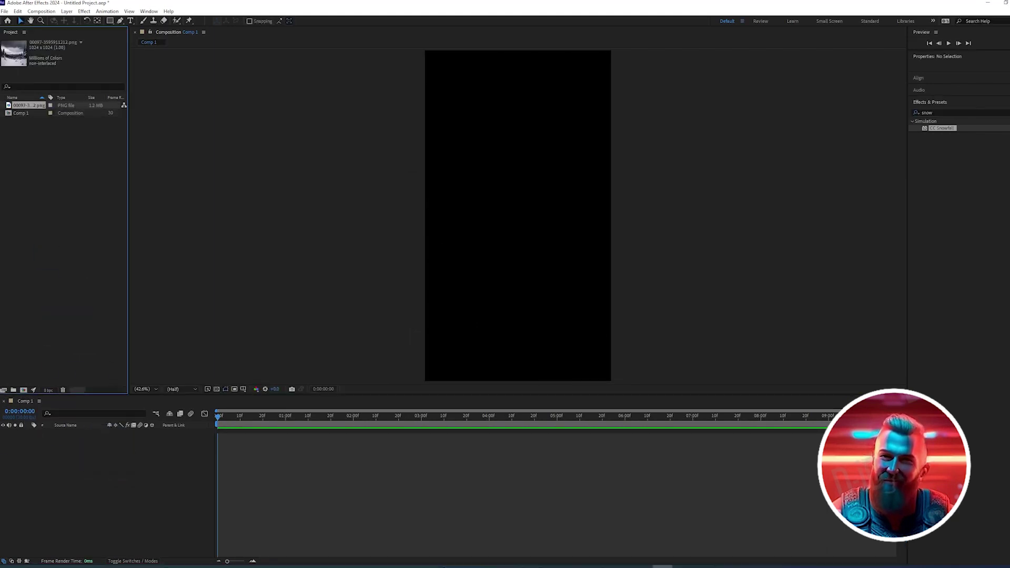
pyautogui.moveTo(113, 282); pyautogui.dragTo(81, 151)
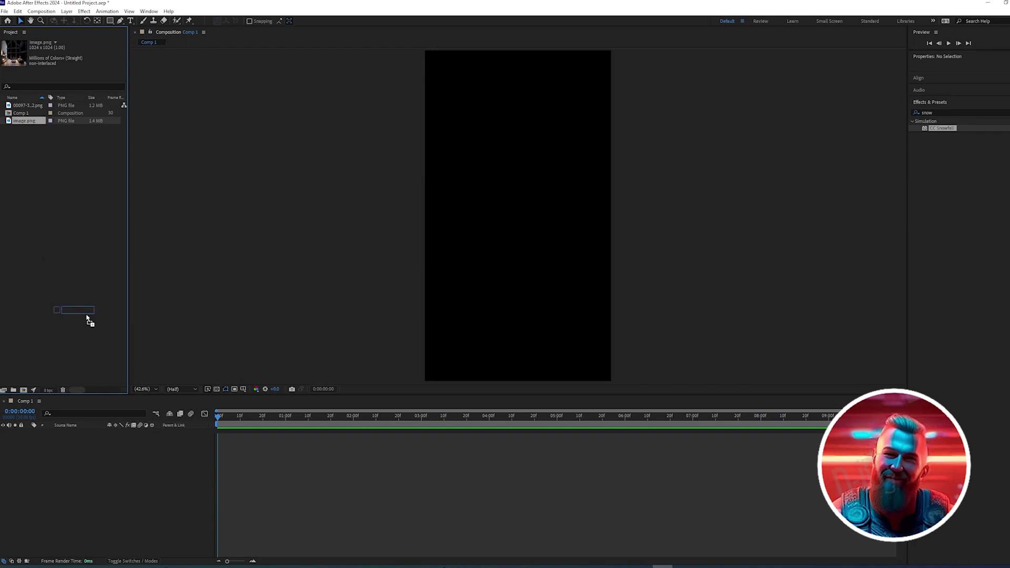
pyautogui.moveTo(87, 318); pyautogui.dragTo(125, 461)
pyautogui.click(28, 105)
pyautogui.moveTo(28, 105); pyautogui.dragTo(153, 471)
pyautogui.moveTo(536, 226)
pyautogui.mouseDown()
pyautogui.moveTo(542, 209)
pyautogui.moveTo(532, 215)
pyautogui.mouseUp()
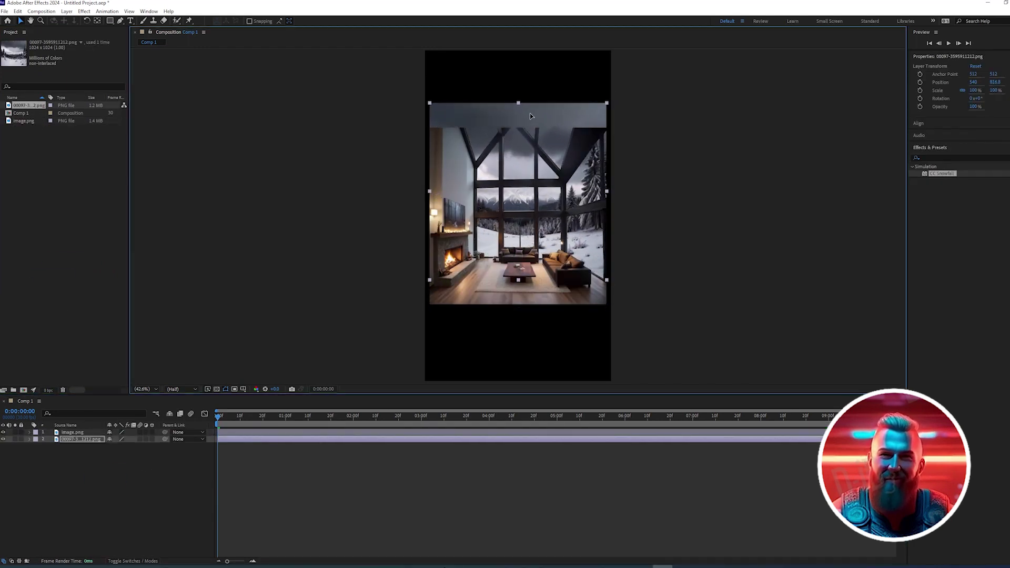
pyautogui.moveTo(548, 119); pyautogui.dragTo(576, 50)
# Step: Scale both layers up to fill the comp height (188%)
pyautogui.hotkey('ctrl', 'a')
pyautogui.hotkey('ctrl', 'shift', 'a')
pyautogui.click(29, 433)
pyautogui.click(37, 439)
pyautogui.click(42, 449)
pyautogui.hotkey('ctrl', 'shift', 'a')
# Step: Keyframe a sideways position pan from the start to the end of the comp
pyautogui.hotkey('ctrl', 'a')
pyautogui.moveTo(561, 289); pyautogui.dragTo(434, 308)
pyautogui.click(50, 453)
pyautogui.press('End')
pyautogui.moveTo(536, 324); pyautogui.dragTo(669, 329)
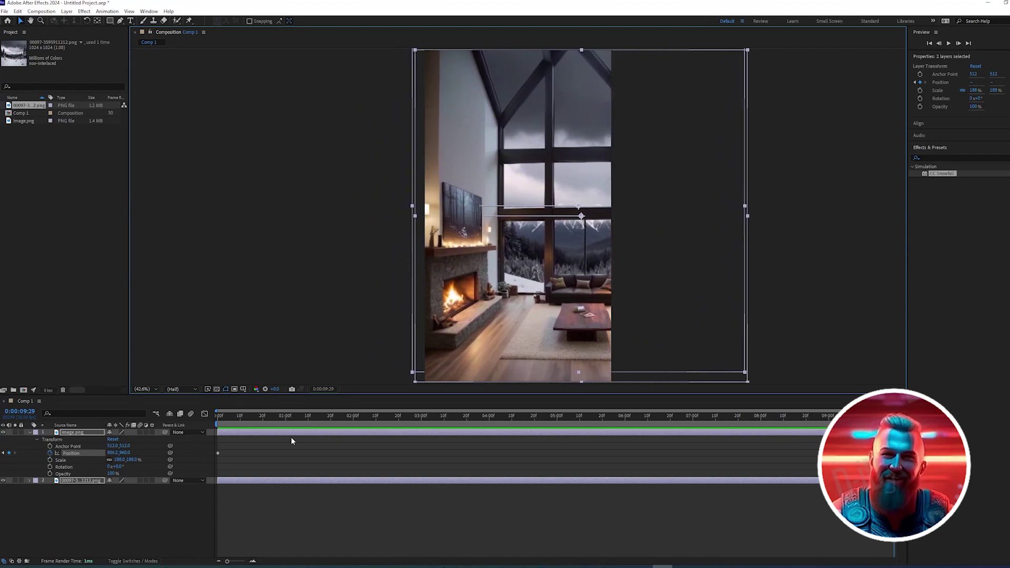
# Step: Scrub the pan, return to frame 0, and play a preview of the cabin sliding sideways
pyautogui.click(451, 493)
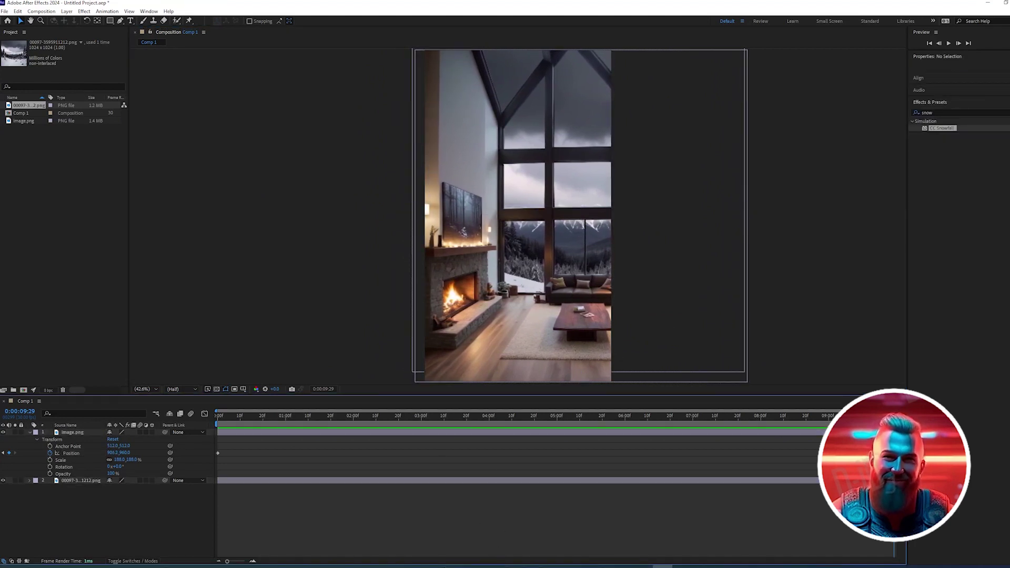
pyautogui.moveTo(452, 473); pyautogui.dragTo(738, 450)
pyautogui.moveTo(633, 450); pyautogui.dragTo(201, 453)
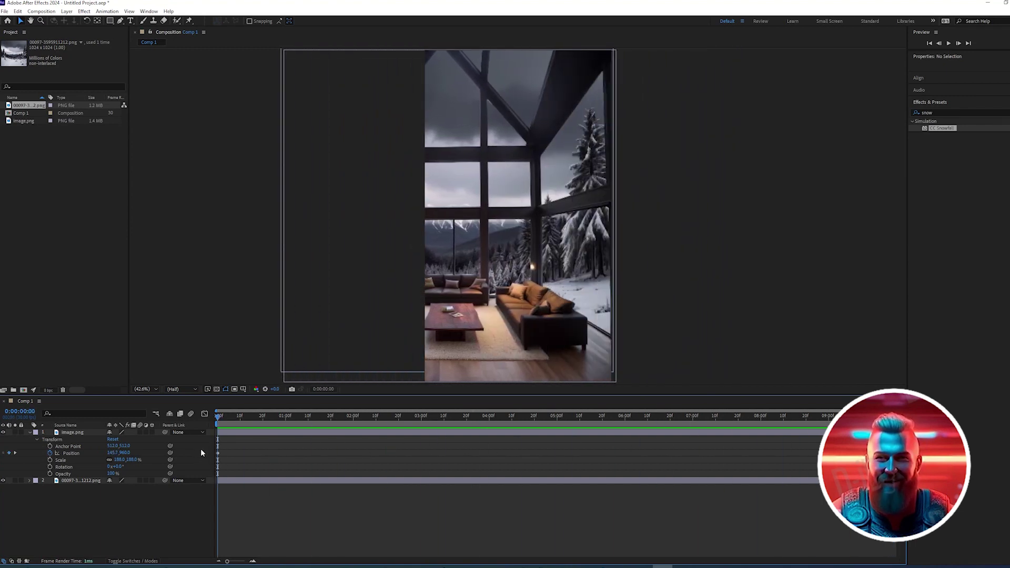
pyautogui.click(30, 433)
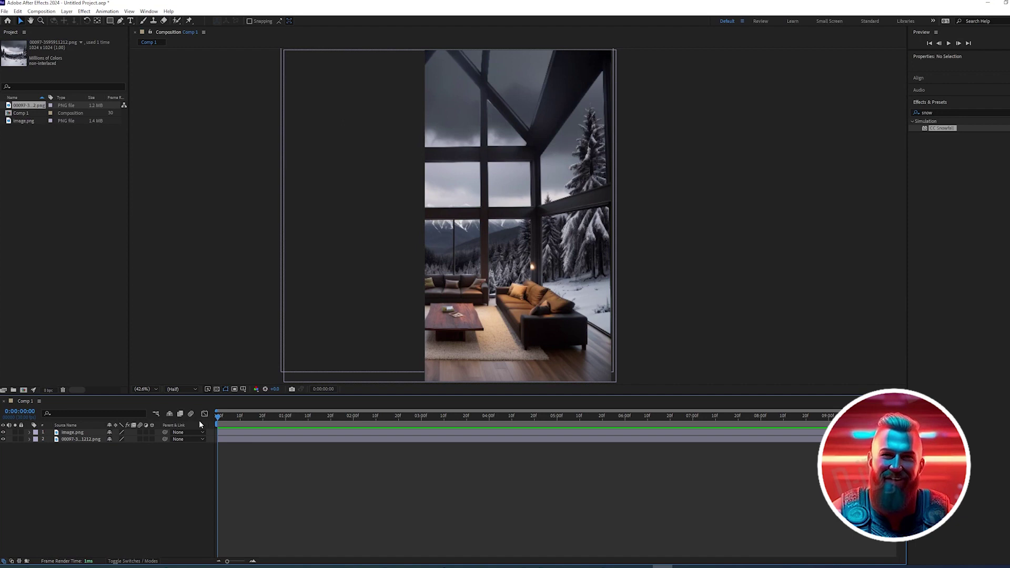
pyautogui.press('space')
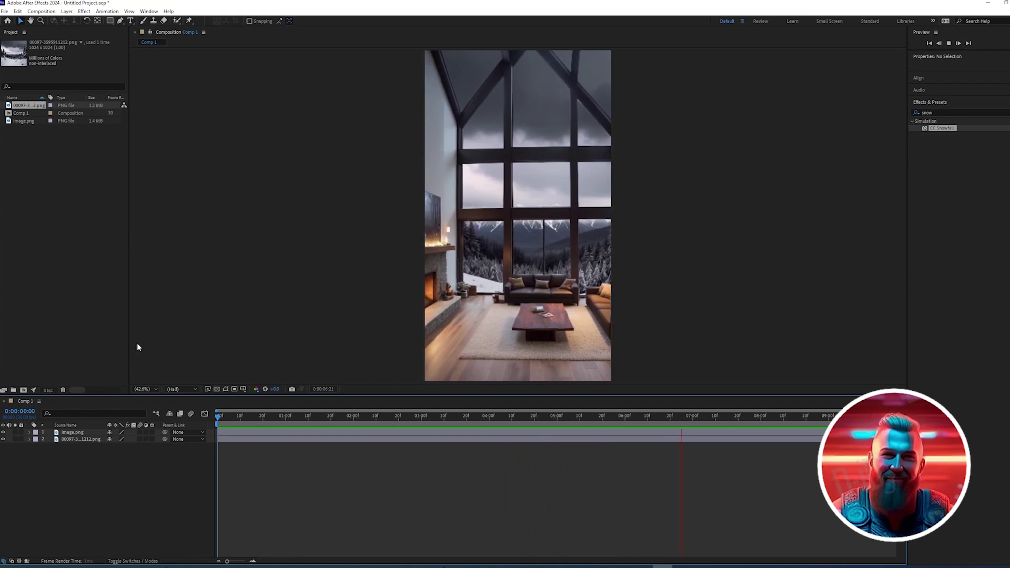
pyautogui.rightClick(175, 490)
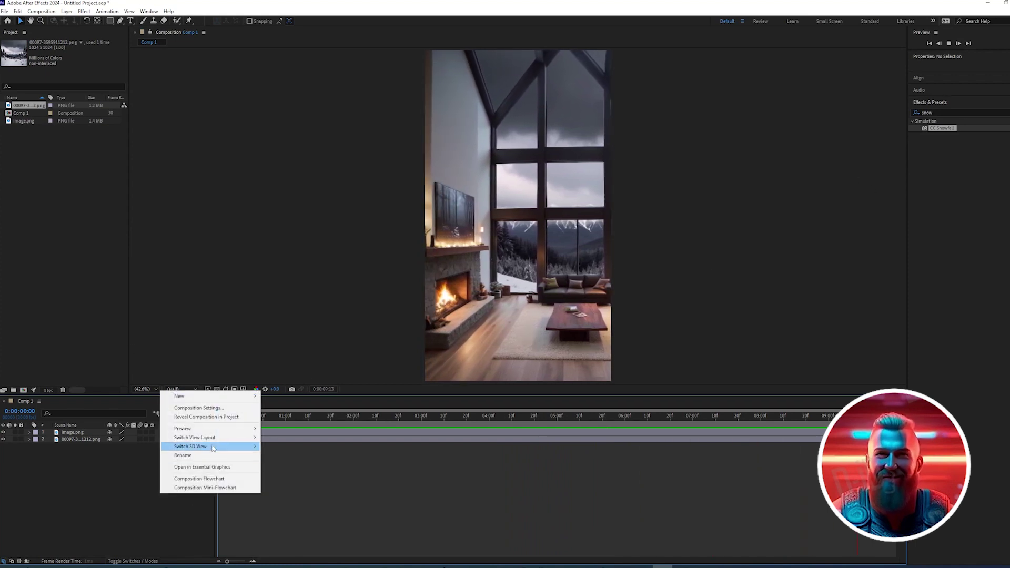
# Step: Add Adjustment Layer 1 below image.png and apply CC Snowfall to it
pyautogui.moveTo(232, 400)
pyautogui.click(322, 462)
pyautogui.moveTo(80, 431); pyautogui.dragTo(113, 452)
pyautogui.moveTo(941, 173); pyautogui.dragTo(93, 441)
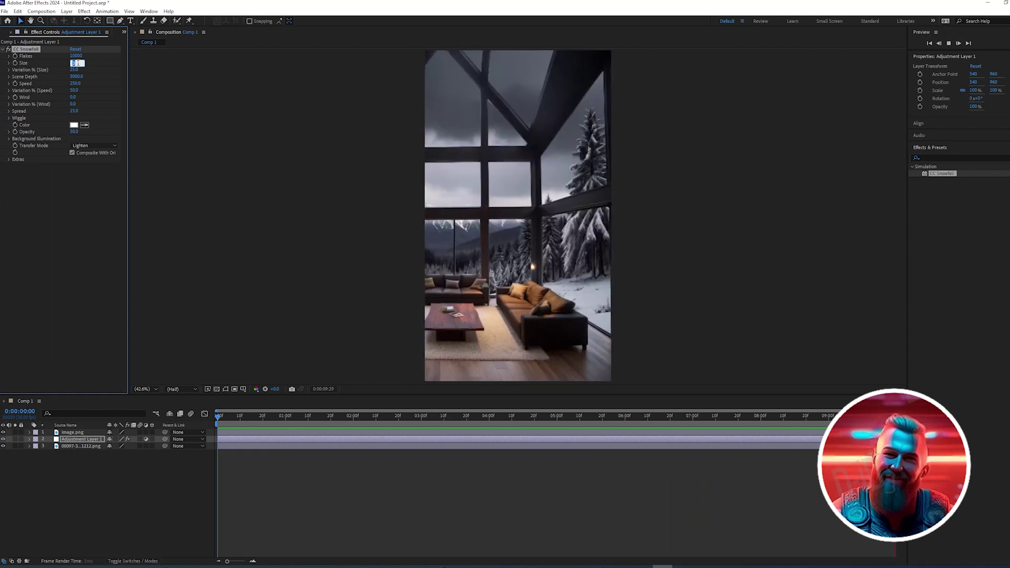
# Step: Set CC Snowfall size to 8, flakes to 50000 and speed to 300
pyautogui.write('8')
pyautogui.hotkey('shift', 'Tab')
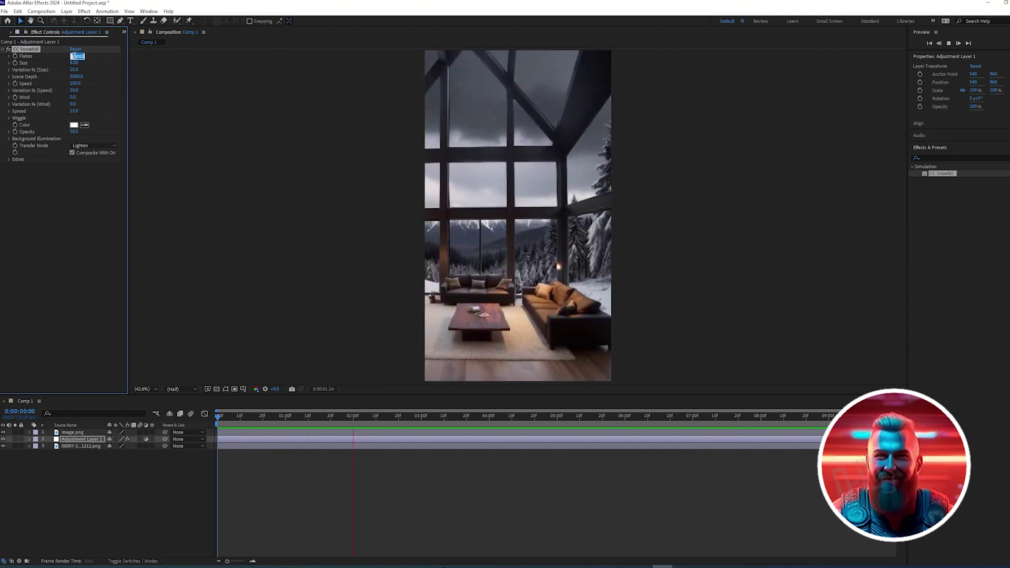
pyautogui.write('50000')
pyautogui.click(77, 84)
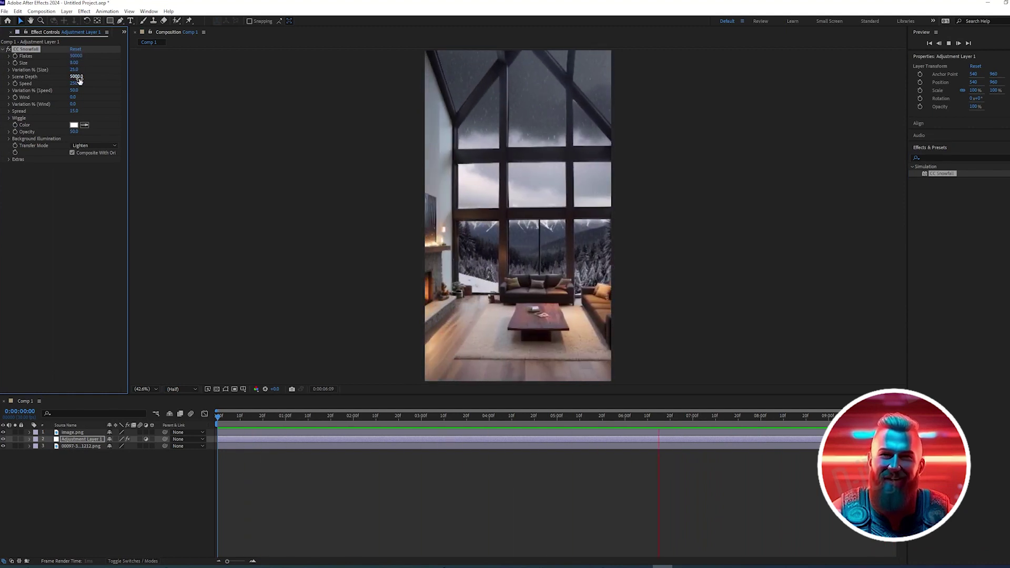
pyautogui.write('300')
# Step: Set the snowfall wind to 300, wind variation to 40% and spread to 15
pyautogui.click(73, 97)
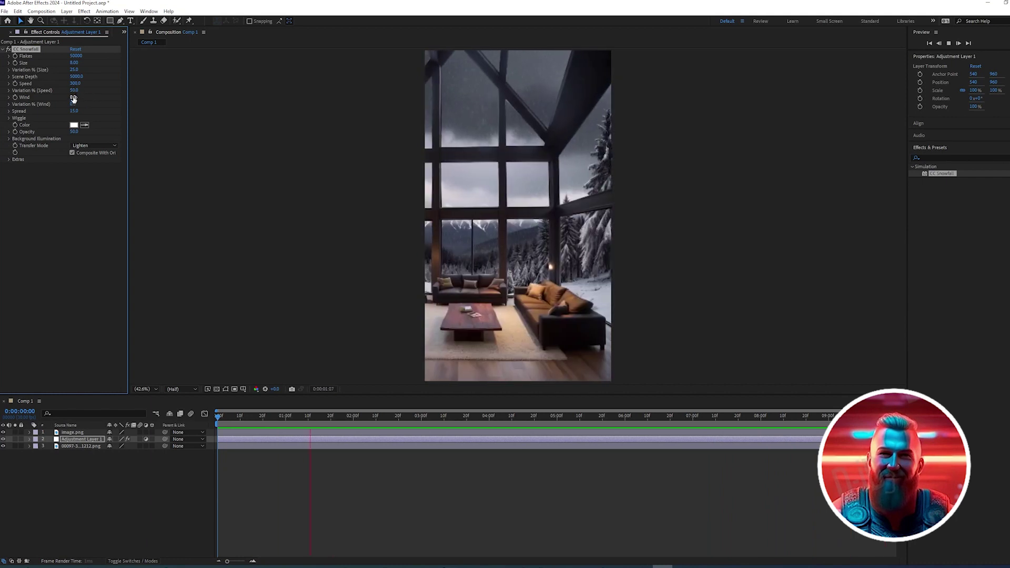
pyautogui.write('300')
pyautogui.press('Return')
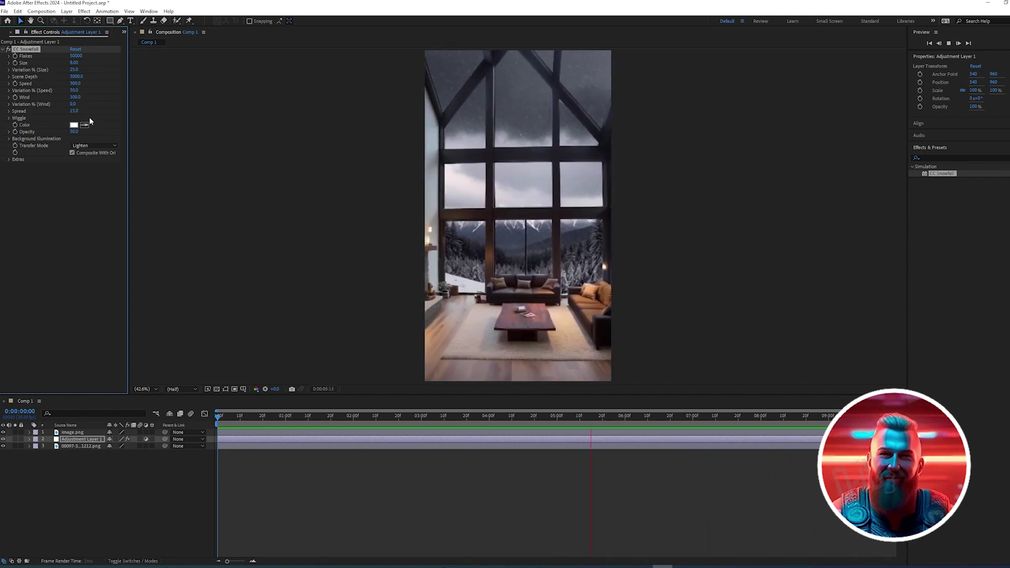
pyautogui.click(74, 104)
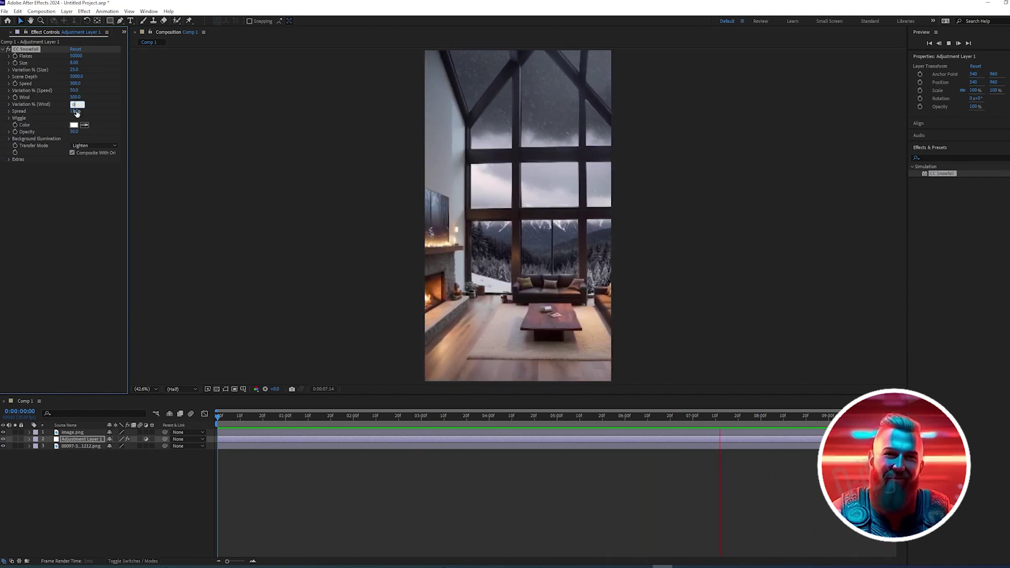
pyautogui.write('40')
pyautogui.press('Return')
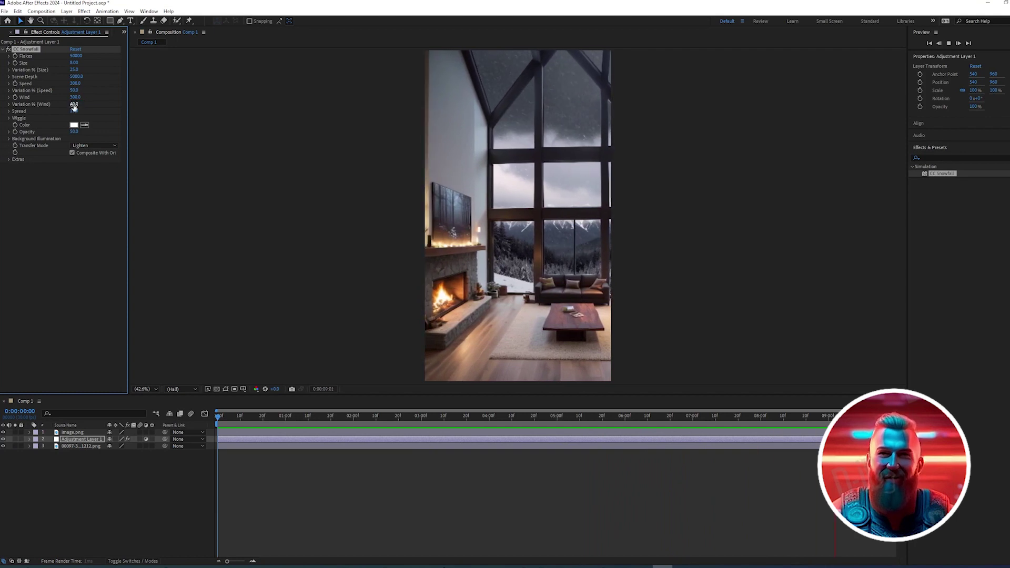
pyautogui.click(75, 111)
pyautogui.write('15')
pyautogui.press('Return')
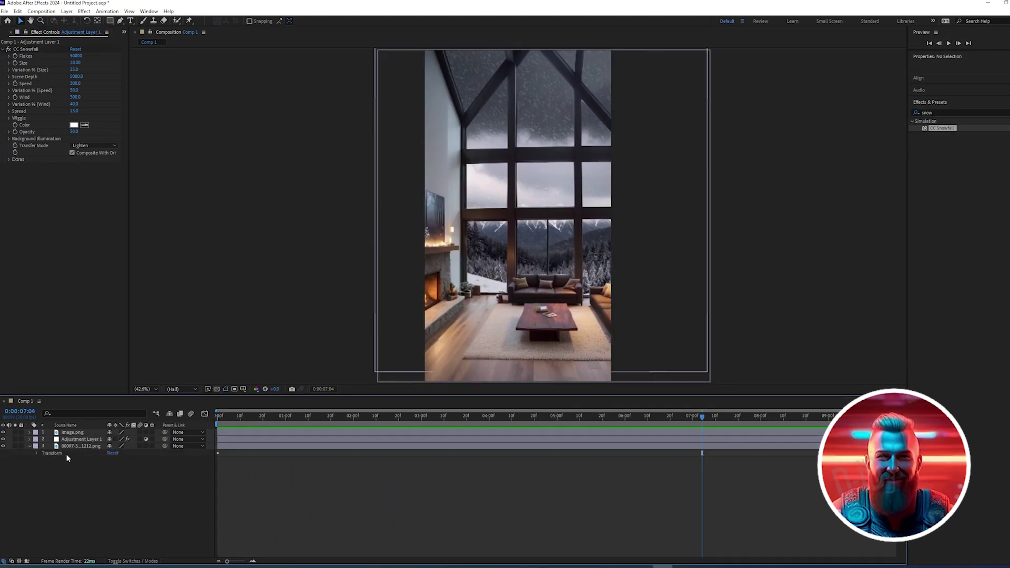
pyautogui.click(66, 453)
# Step: At frame 0, nudge the landscape slightly right, check the last frame, then preview the pan
pyautogui.moveTo(698, 419); pyautogui.dragTo(169, 432)
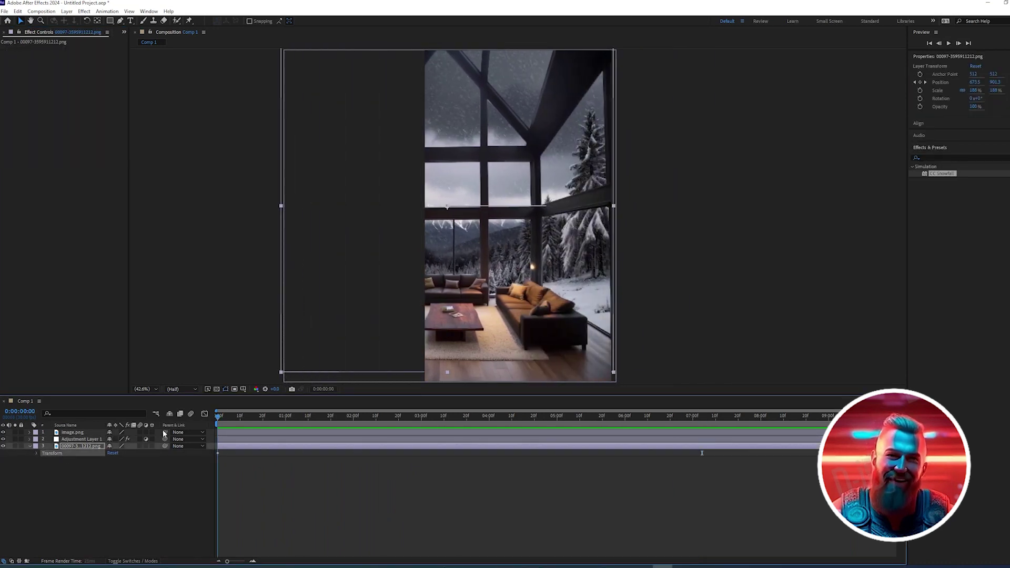
pyautogui.moveTo(545, 289)
pyautogui.mouseDown()
pyautogui.moveTo(557, 290)
pyautogui.moveTo(547, 290)
pyautogui.mouseUp()
pyautogui.press('End')
pyautogui.press('space')
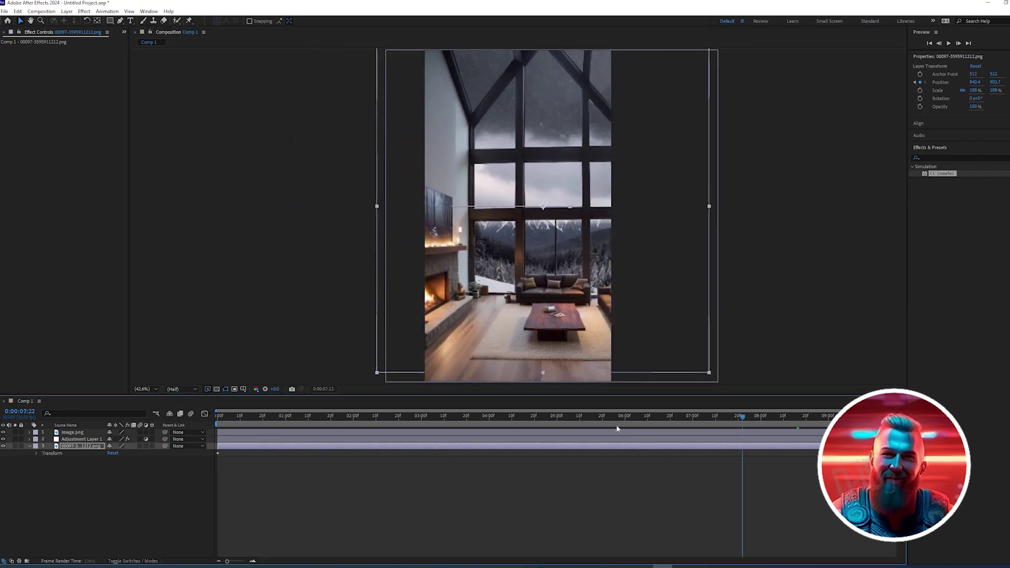